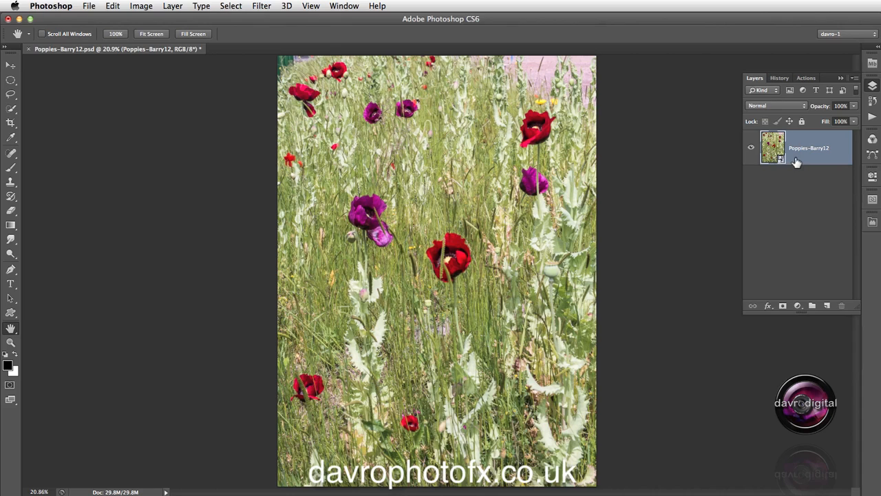
{"action": "left_click", "coordinate": [796, 141]}
{"action": "right_click", "coordinate": [796, 141]}
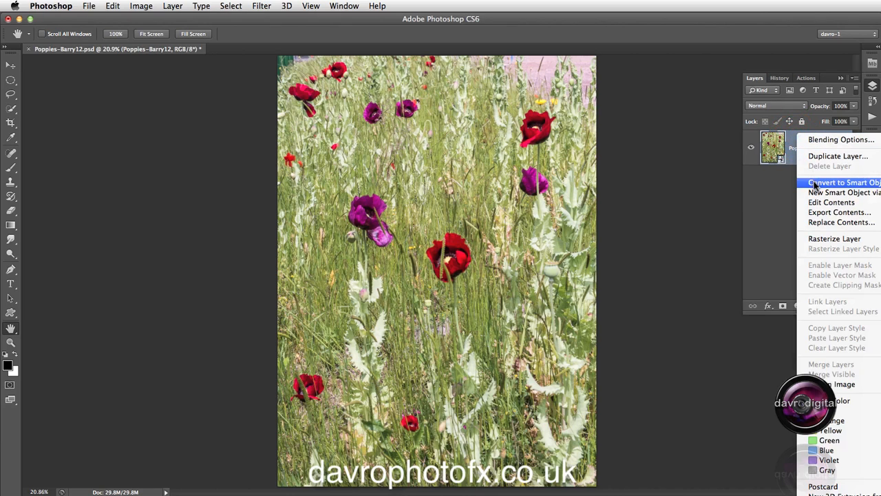
{"action": "left_click", "coordinate": [776, 197]}
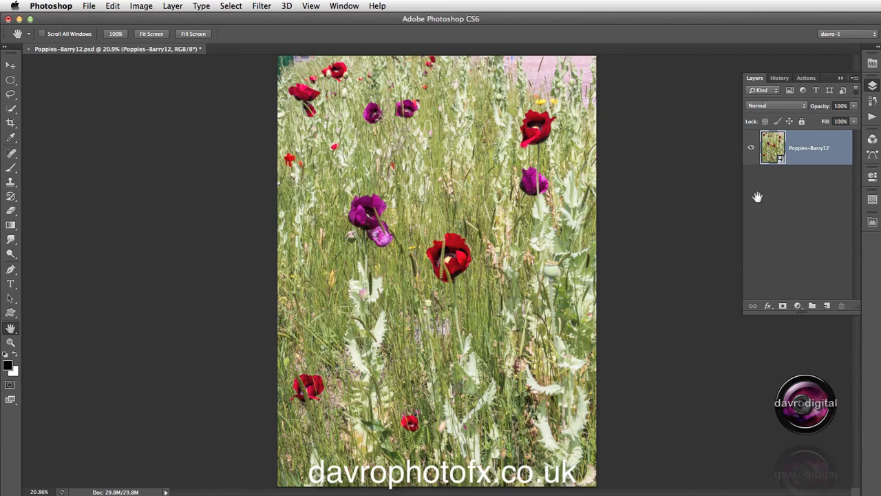
- Open the poppies layer in Analog Efex Pro 2 from the Nik Collection filters and move the plug-in window fully into view
{"action": "left_click", "coordinate": [261, 6]}
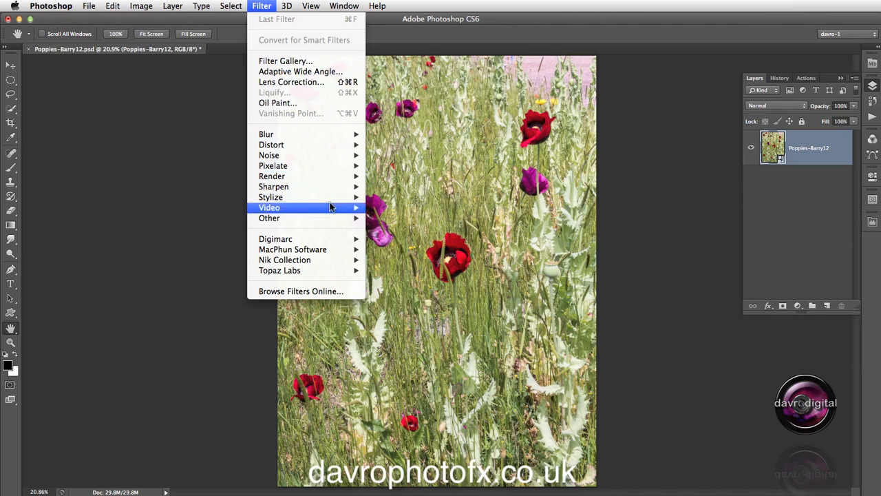
{"action": "mouse_move", "coordinate": [329, 260]}
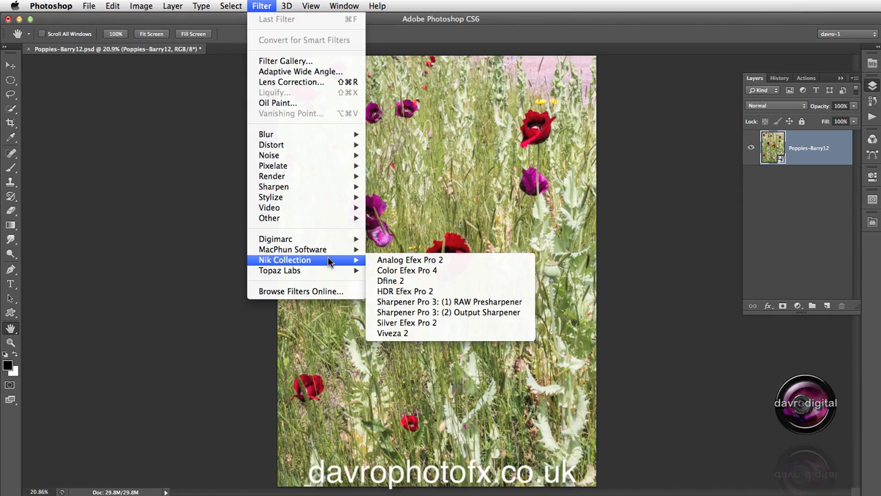
{"action": "left_click", "coordinate": [415, 261]}
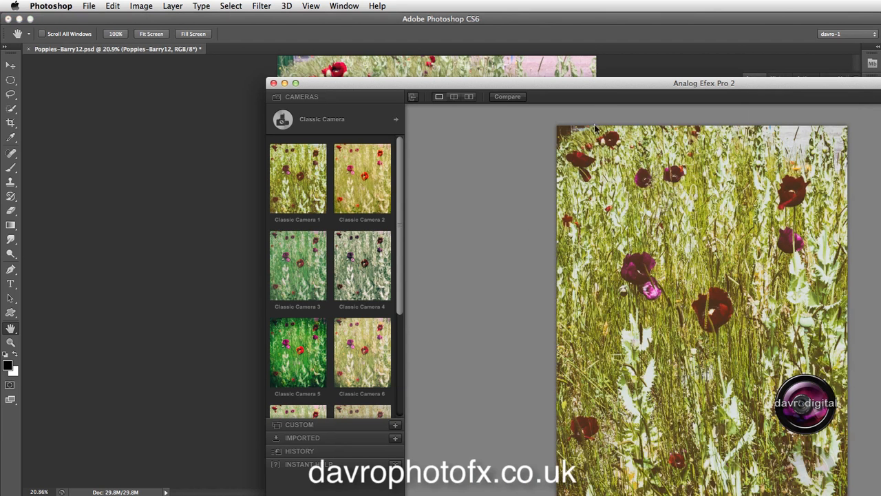
{"action": "left_click_drag", "start_coordinate": [600, 81], "coordinate": [344, 15]}
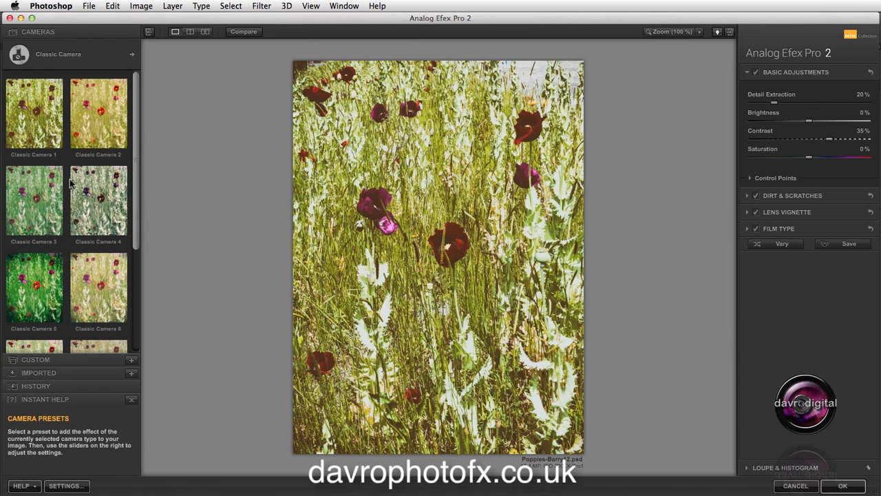
- Try the Classic Camera 3 and Classic Camera 7 presets on the poppies image
{"action": "left_click", "coordinate": [48, 182]}
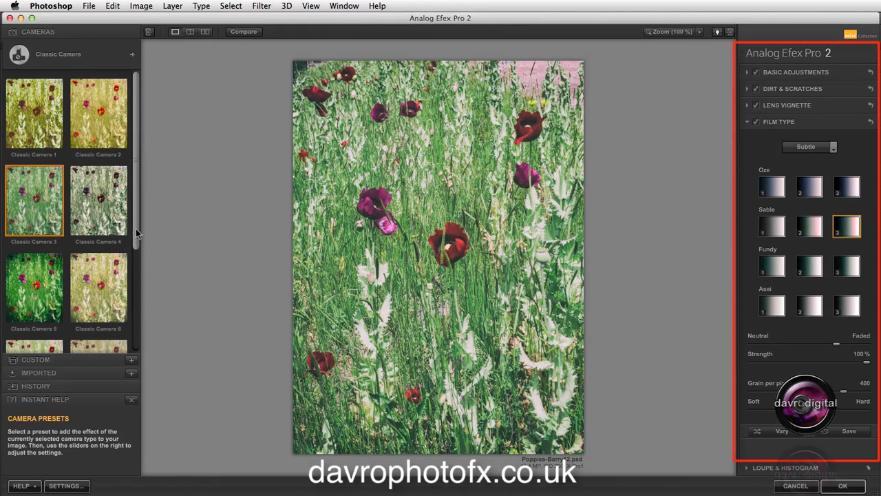
{"action": "left_click_drag", "start_coordinate": [137, 228], "coordinate": [134, 306]}
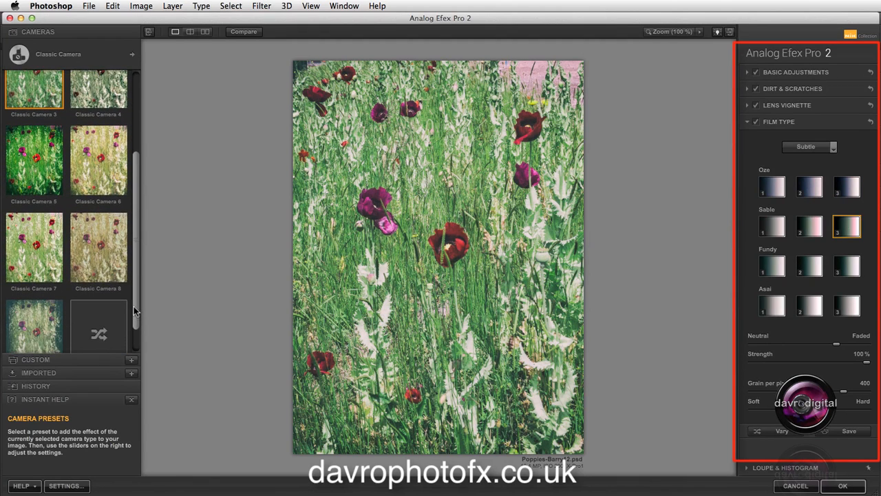
{"action": "left_click", "coordinate": [36, 251]}
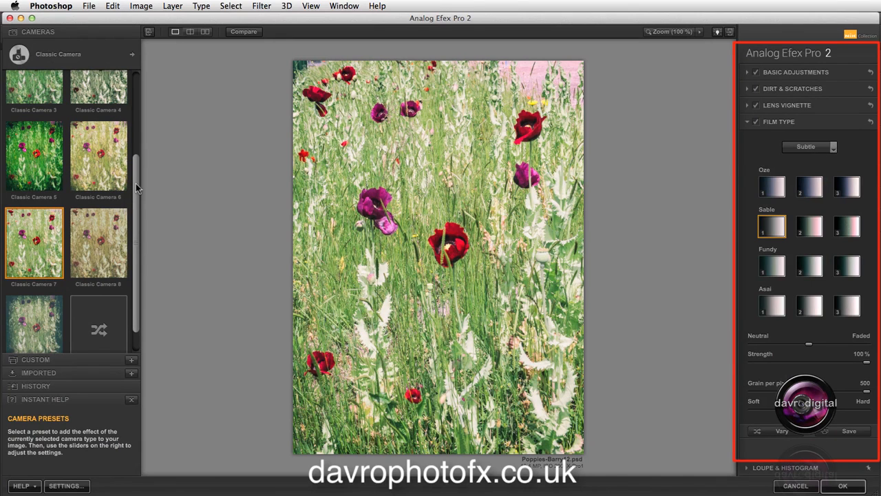
{"action": "left_click_drag", "start_coordinate": [136, 187], "coordinate": [136, 170]}
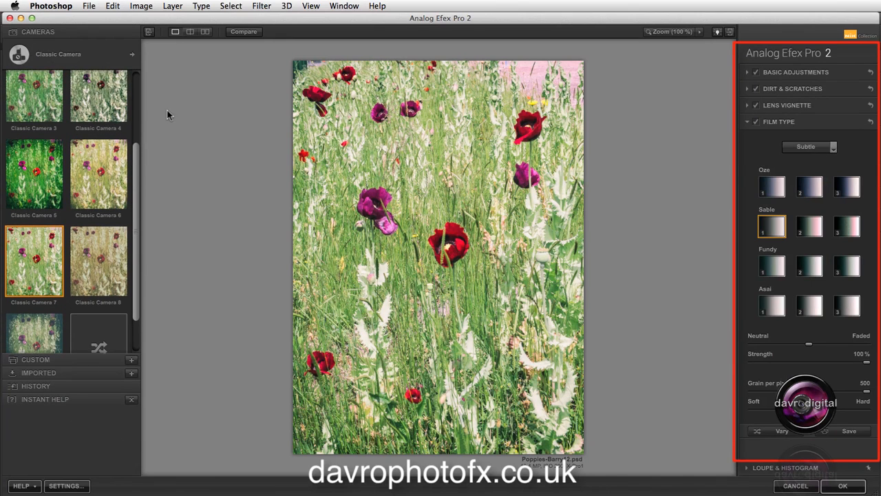
- Switch the camera type to Toy Camera and try the Toy Camera 4 preset
{"action": "left_click", "coordinate": [131, 58]}
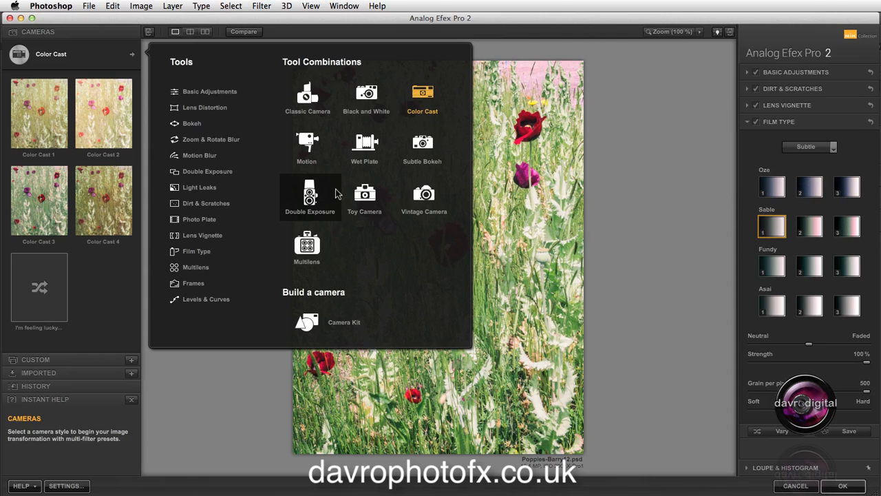
{"action": "left_click", "coordinate": [361, 197]}
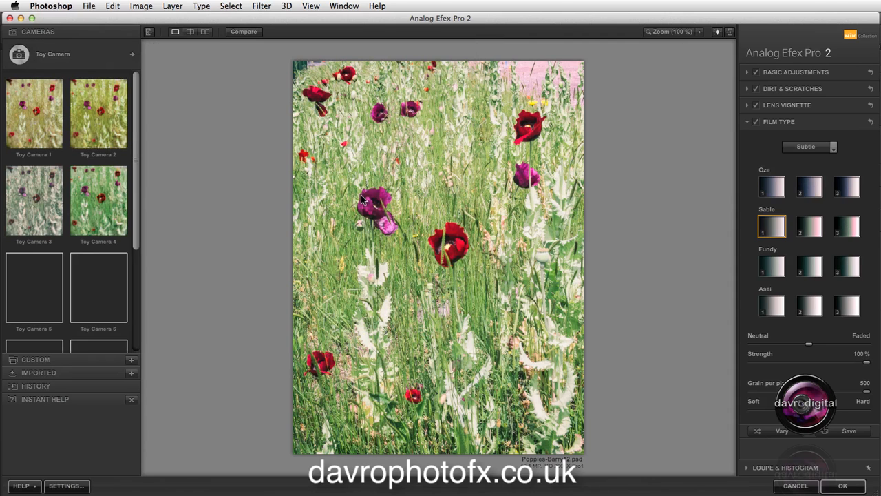
{"action": "left_click", "coordinate": [87, 198]}
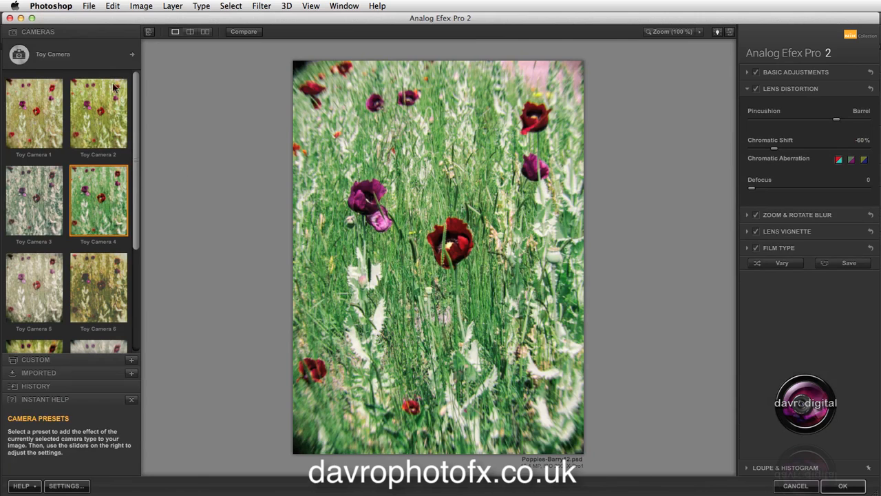
- Switch the camera type to Multilens and apply the Multilens 1 preset
{"action": "left_click", "coordinate": [55, 54]}
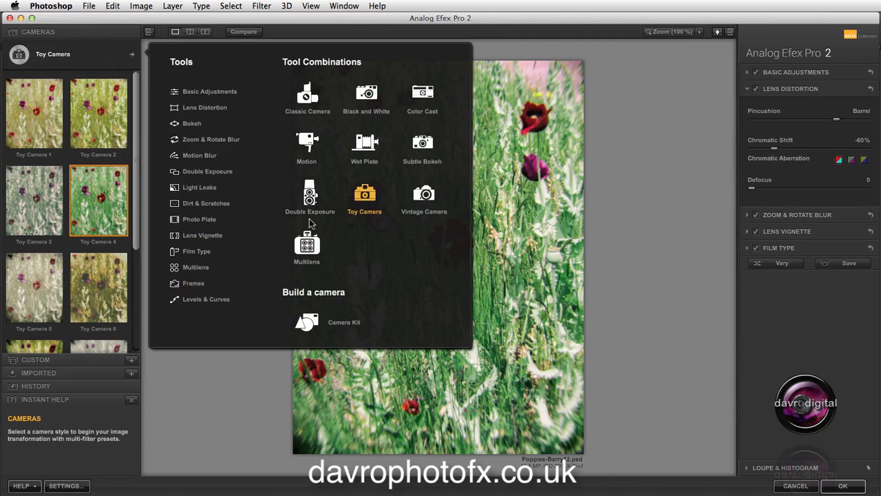
{"action": "left_click", "coordinate": [308, 248]}
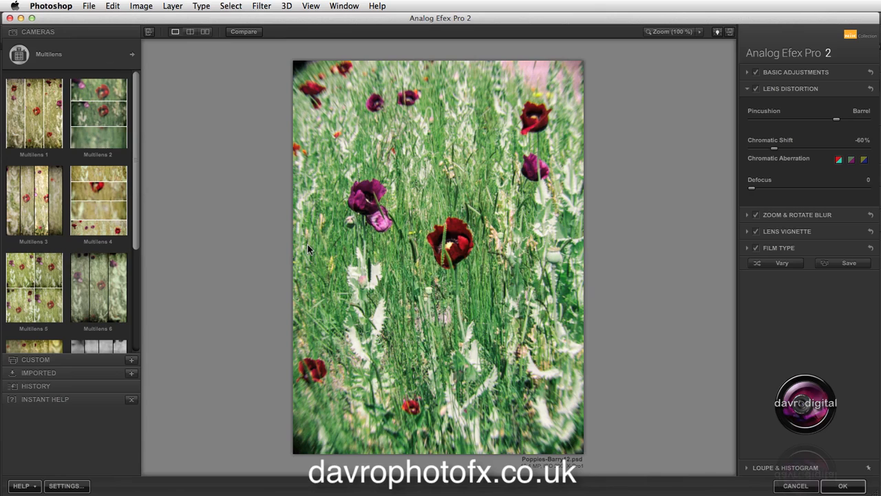
{"action": "left_click", "coordinate": [33, 119]}
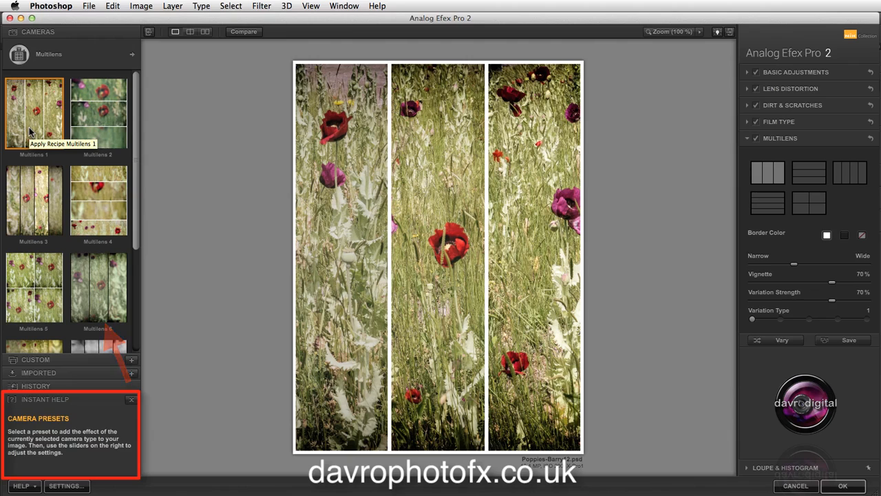
- Try the other four Multilens frame layouts on the image and return to the three vertical strips
{"action": "mouse_move", "coordinate": [829, 90]}
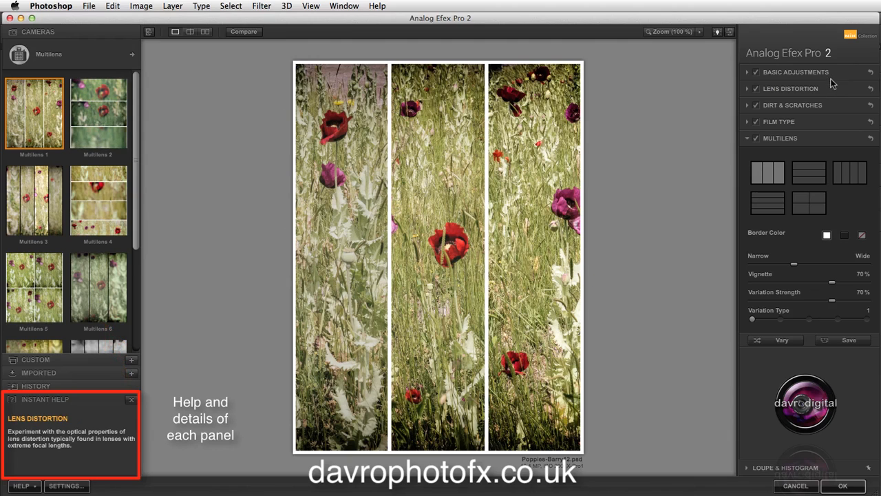
{"action": "mouse_move", "coordinate": [827, 106]}
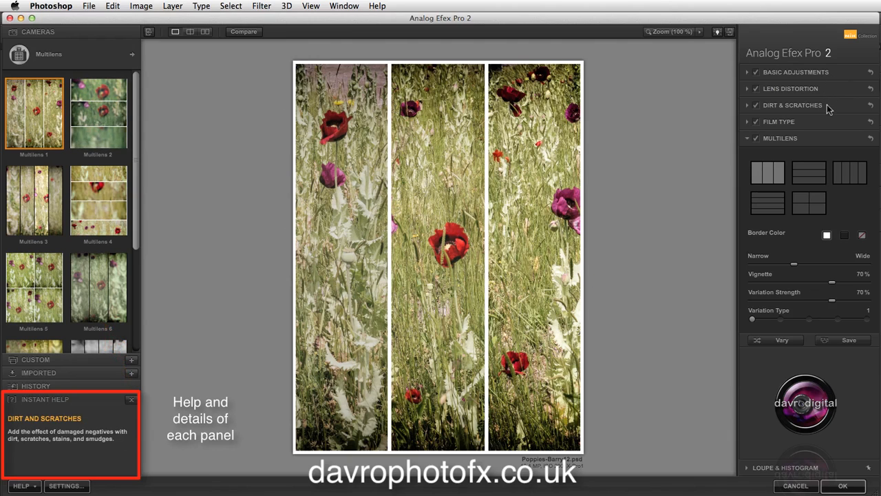
{"action": "mouse_move", "coordinate": [823, 135]}
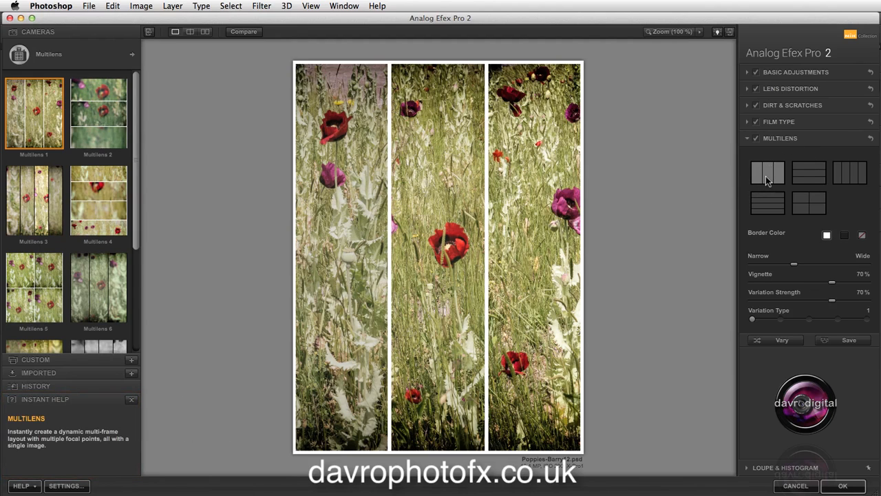
{"action": "left_click", "coordinate": [811, 174]}
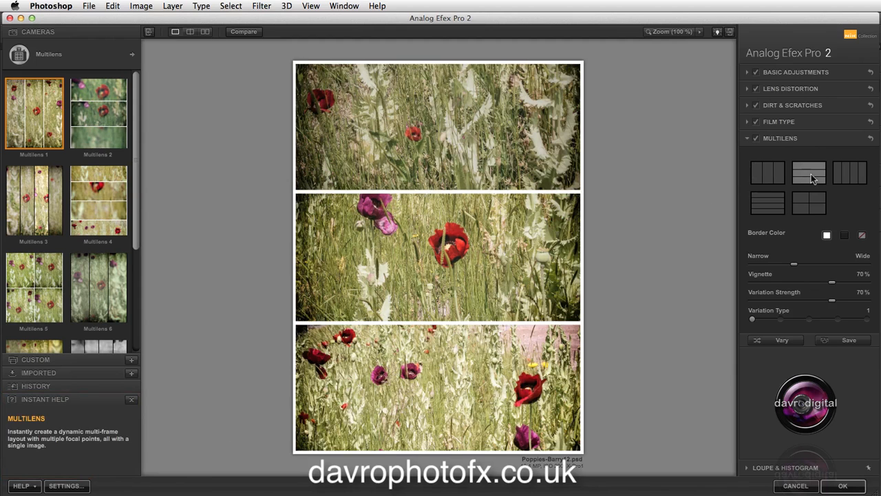
{"action": "left_click", "coordinate": [851, 173]}
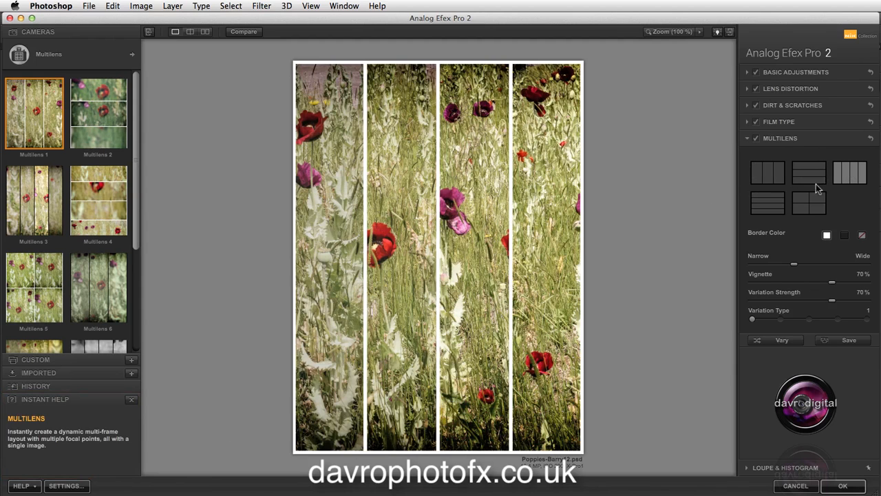
{"action": "left_click", "coordinate": [769, 203]}
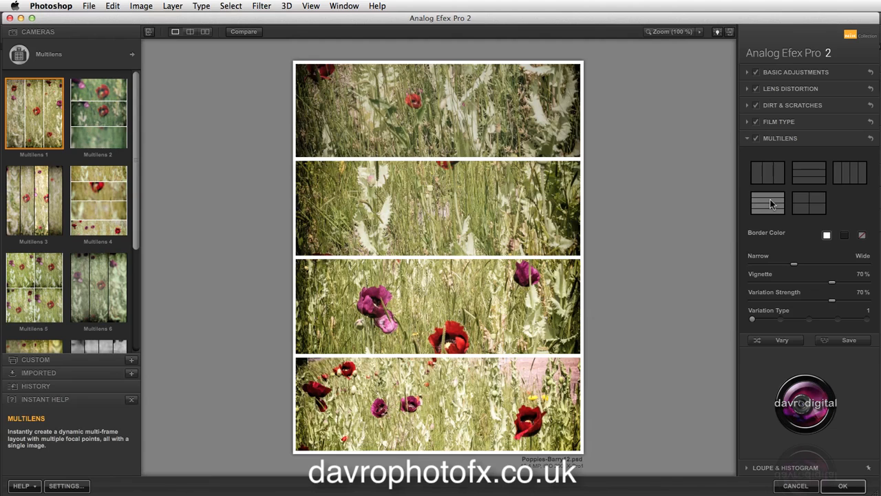
{"action": "left_click", "coordinate": [808, 204]}
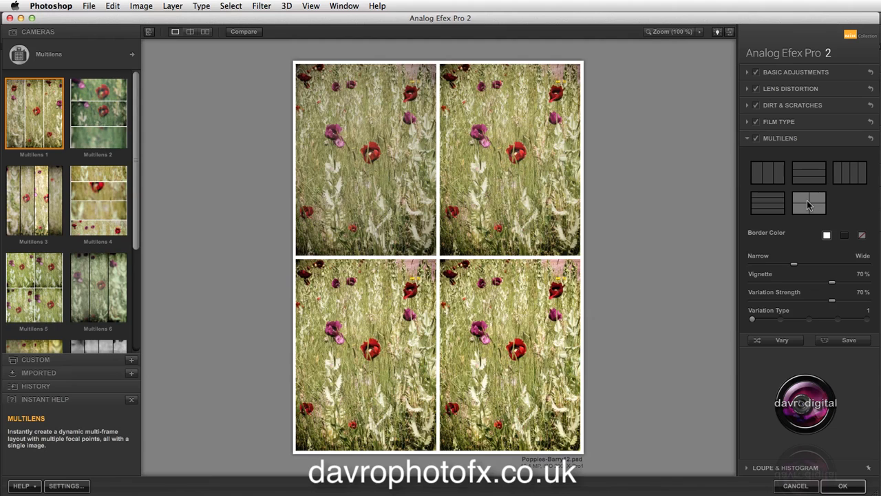
{"action": "left_click", "coordinate": [770, 175]}
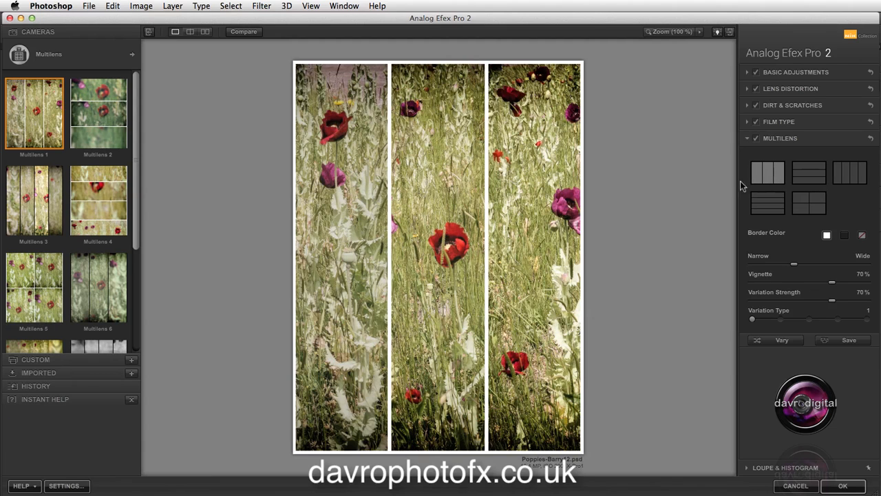
- Scale the image inside the first vertical strip to about 129% and shift it downward within its frame
{"action": "mouse_move", "coordinate": [433, 233]}
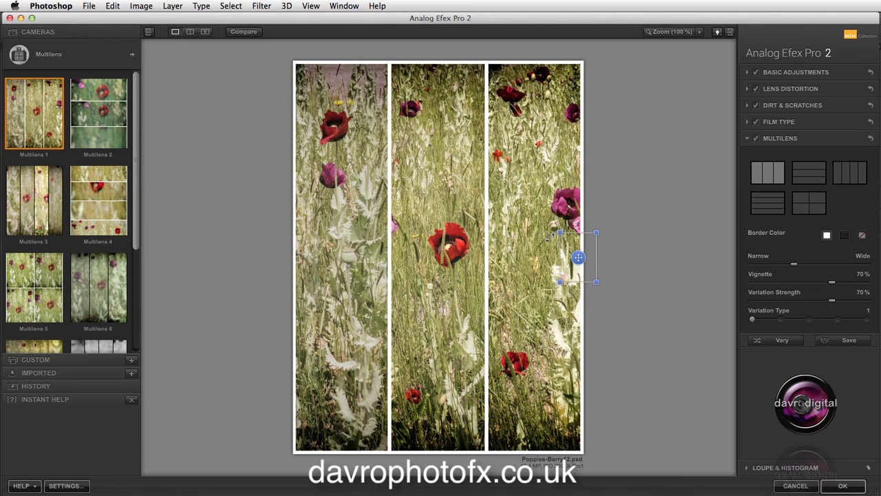
{"action": "mouse_move", "coordinate": [354, 244]}
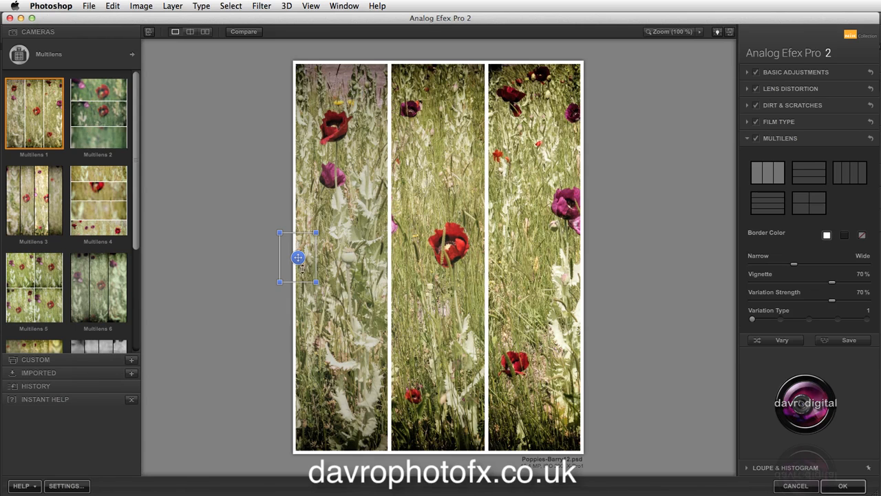
{"action": "left_click_drag", "start_coordinate": [298, 257], "coordinate": [251, 262]}
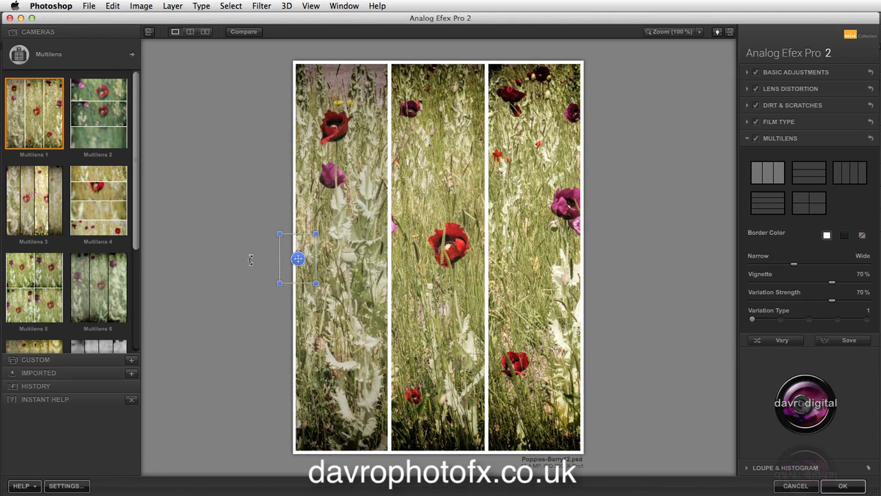
{"action": "left_click_drag", "start_coordinate": [322, 227], "coordinate": [323, 225]}
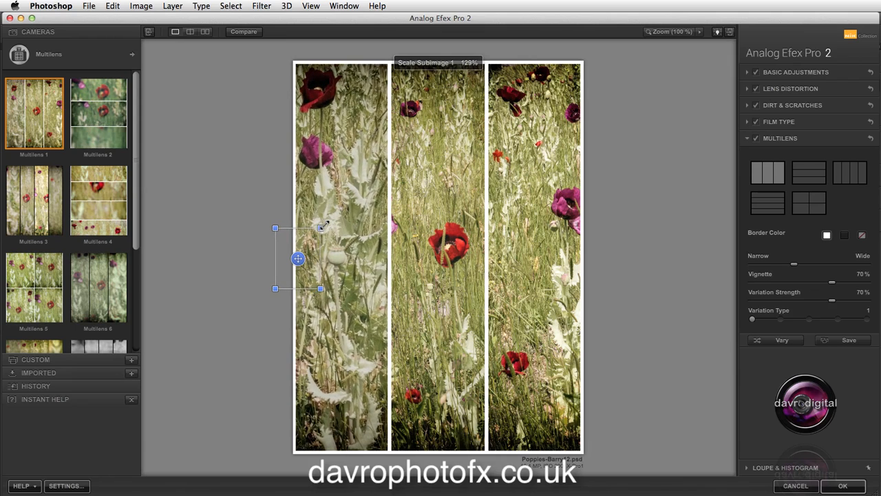
{"action": "left_click_drag", "start_coordinate": [298, 262], "coordinate": [299, 305]}
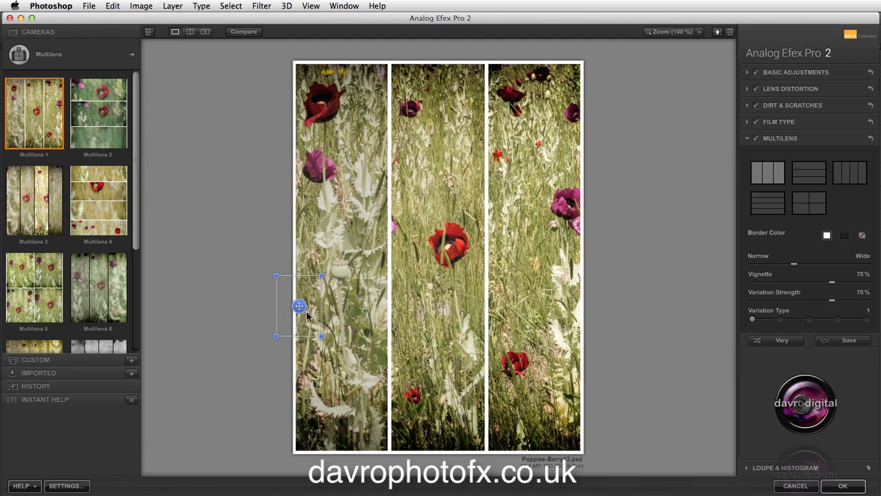
- Shift the middle strip's image sideways, scale it to about 108%, and rotate it slightly clockwise around the red poppy
{"action": "left_click", "coordinate": [438, 258]}
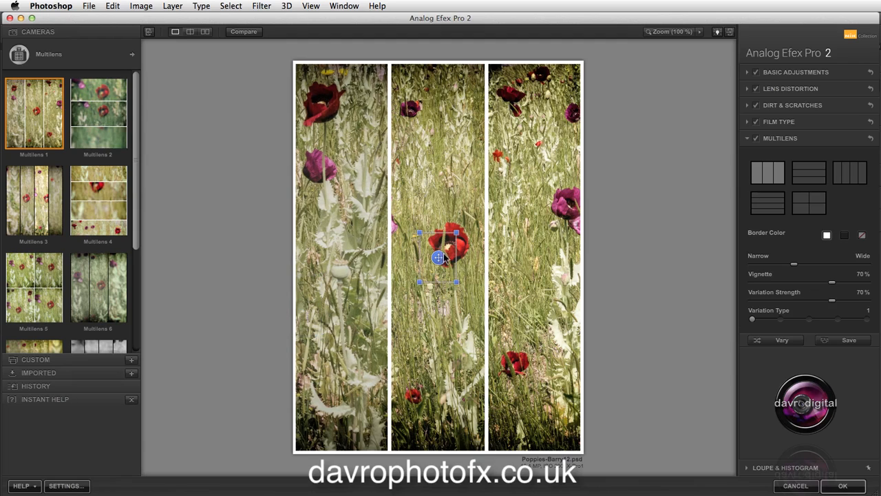
{"action": "left_click_drag", "start_coordinate": [441, 257], "coordinate": [446, 258]}
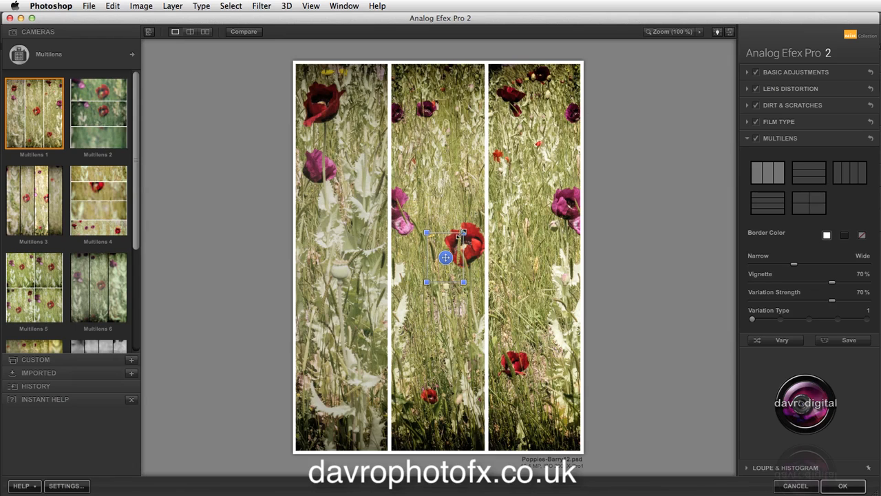
{"action": "left_click_drag", "start_coordinate": [465, 232], "coordinate": [466, 229]}
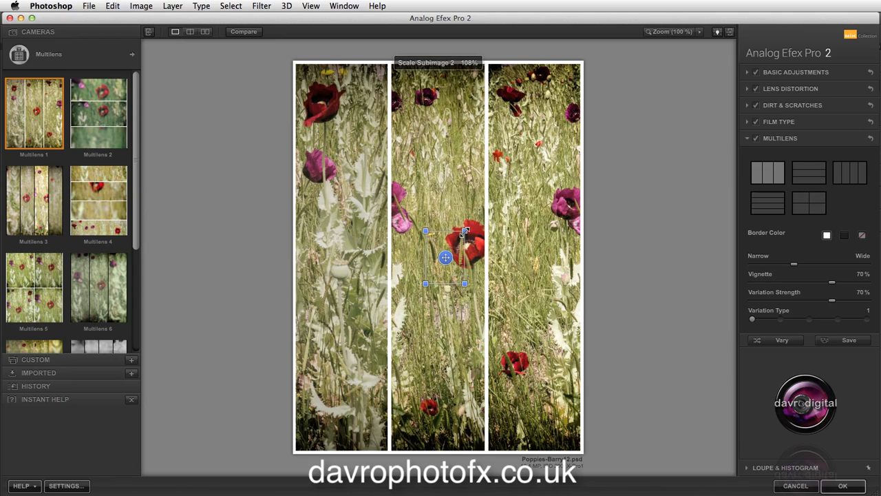
{"action": "left_click_drag", "start_coordinate": [417, 228], "coordinate": [419, 226]}
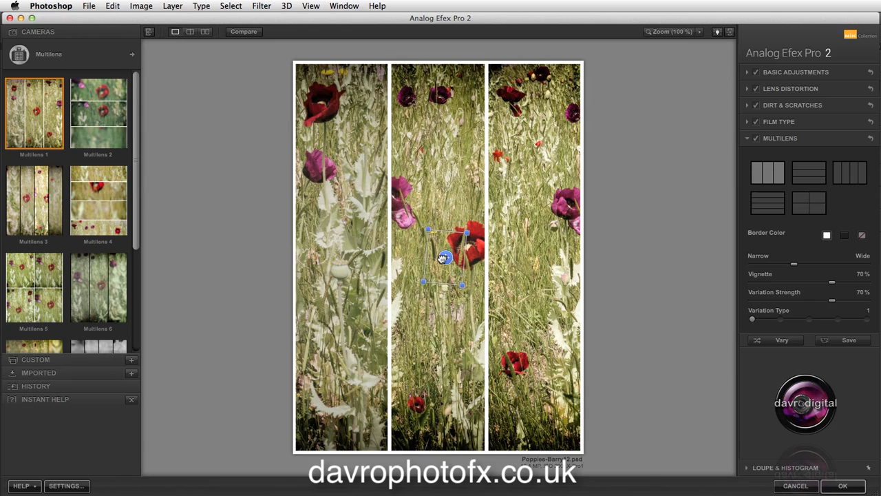
{"action": "left_click_drag", "start_coordinate": [444, 257], "coordinate": [442, 257]}
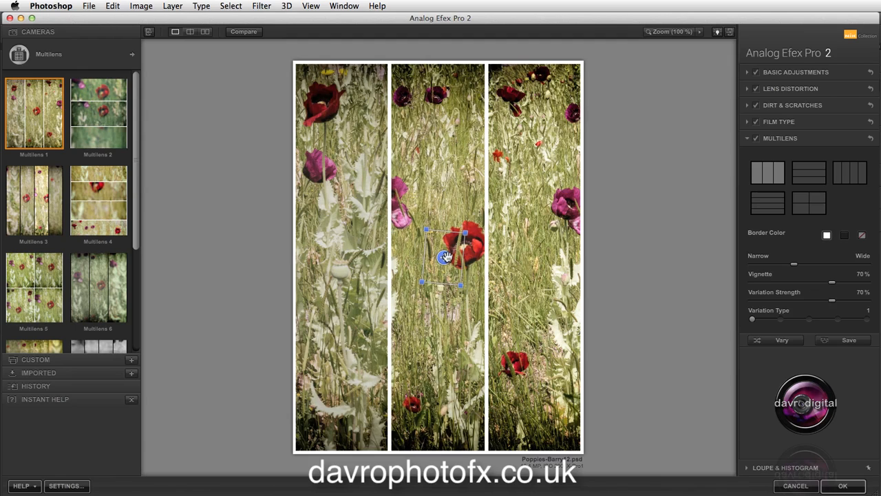
{"action": "left_click_drag", "start_coordinate": [446, 257], "coordinate": [446, 257]}
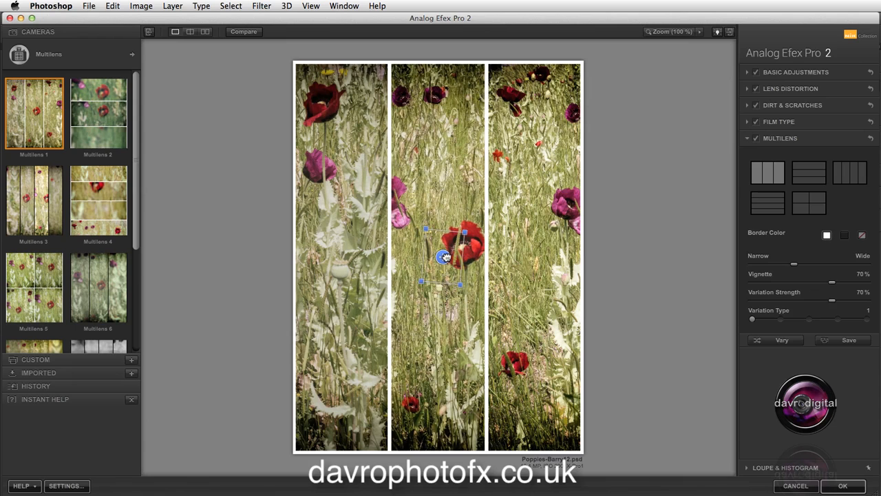
- Scale the third strip's image to about 173% and shift it sideways to bring the large purple poppy into the frame
{"action": "mouse_move", "coordinate": [534, 274]}
{"action": "left_click_drag", "start_coordinate": [577, 257], "coordinate": [541, 216]}
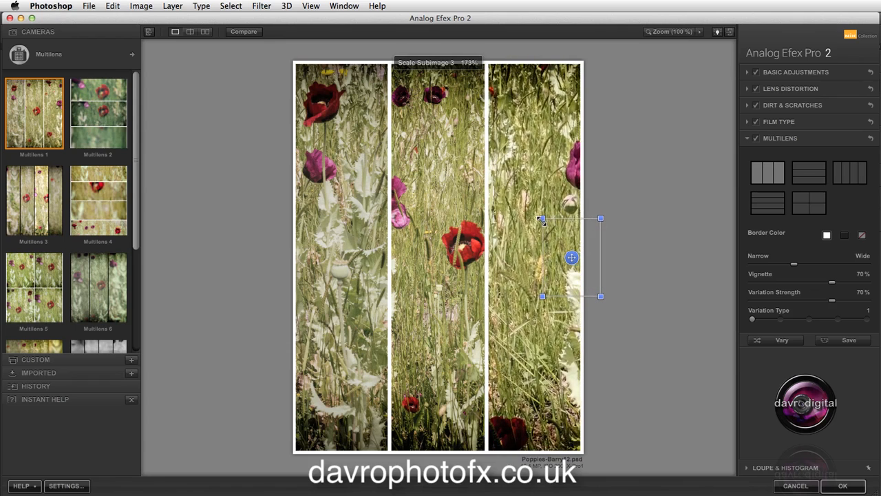
{"action": "left_click_drag", "start_coordinate": [572, 258], "coordinate": [558, 257]}
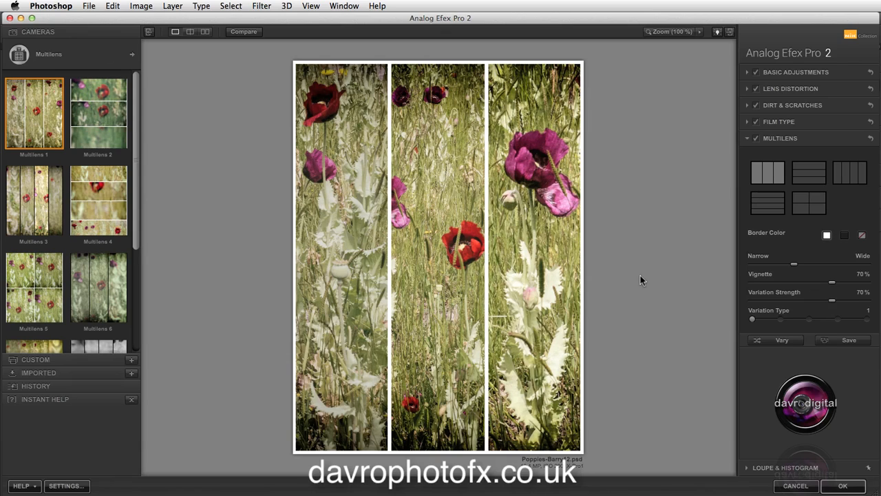
- Reduce the Multilens vignette to 35%
{"action": "mouse_move", "coordinate": [479, 185]}
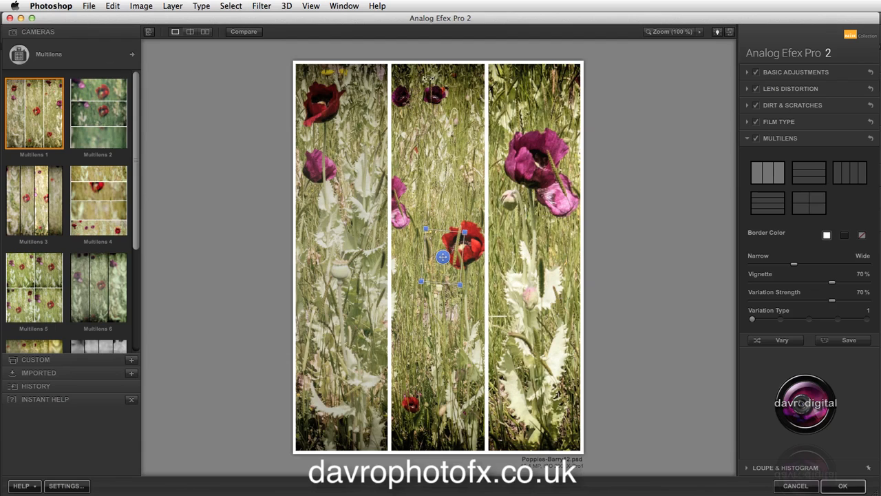
{"action": "double_click", "coordinate": [831, 283]}
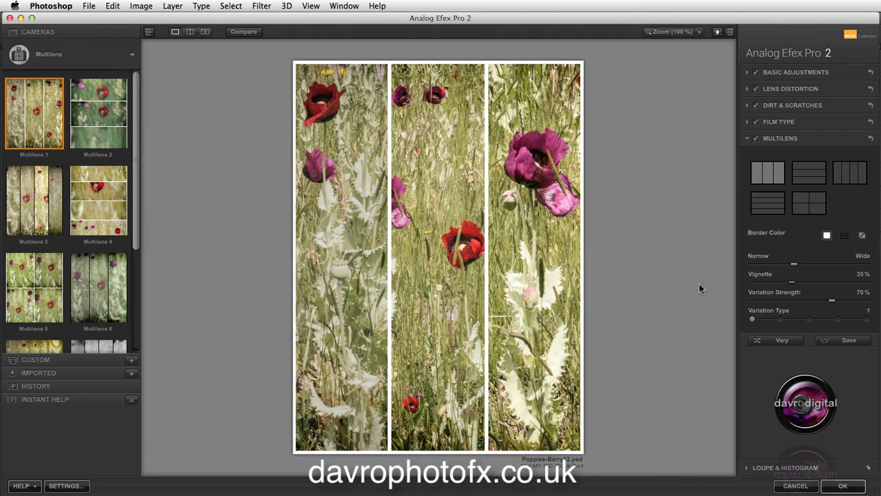
{"action": "mouse_move", "coordinate": [457, 161]}
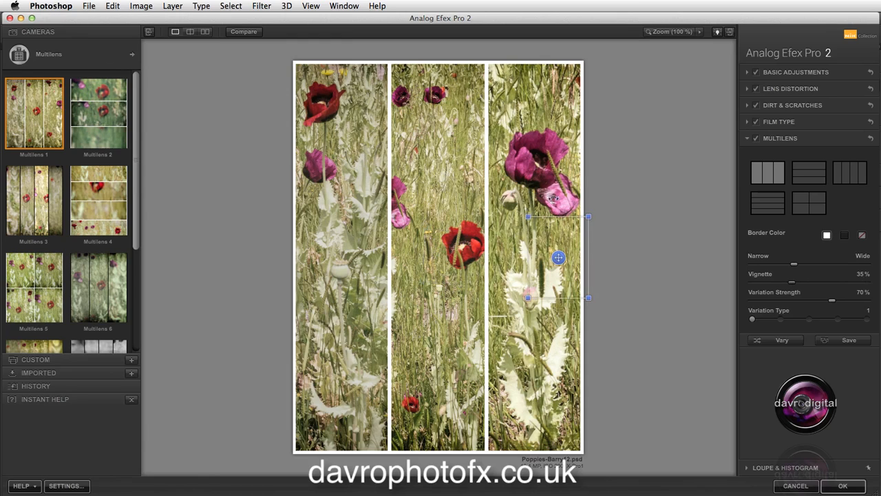
- In the basic adjustments, set detail extraction and contrast to 0% and saturation to -20%
{"action": "left_click", "coordinate": [790, 72]}
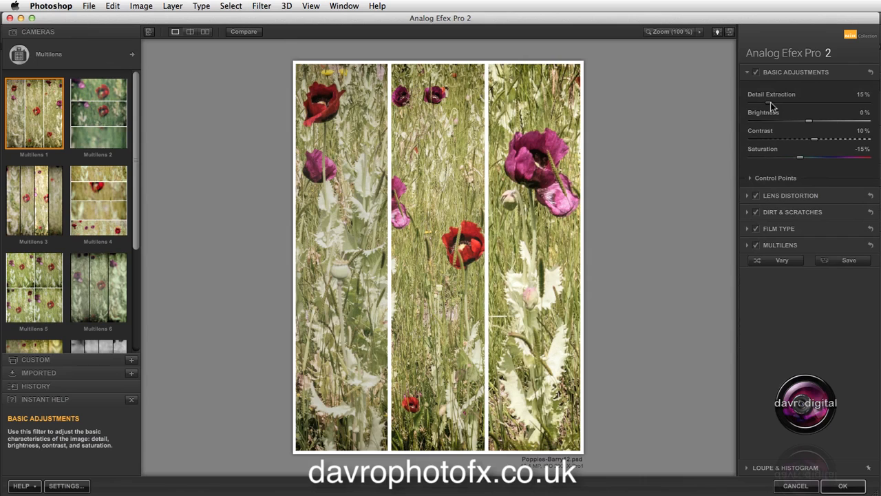
{"action": "left_click_drag", "start_coordinate": [770, 102], "coordinate": [849, 107]}
{"action": "double_click", "coordinate": [816, 138]}
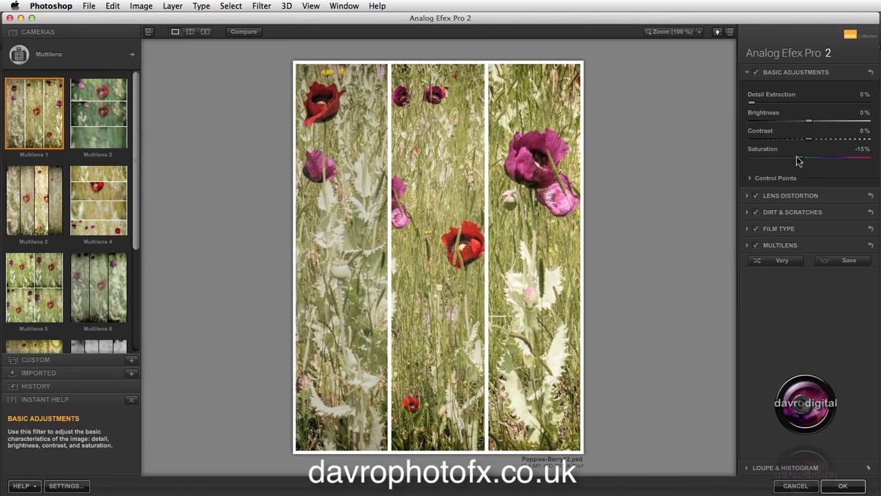
{"action": "mouse_move", "coordinate": [799, 161]}
{"action": "left_mouse_down"}
{"action": "mouse_move", "coordinate": [826, 163]}
{"action": "mouse_move", "coordinate": [787, 161]}
{"action": "mouse_move", "coordinate": [797, 161]}
{"action": "left_mouse_up"}
- Add a control point for the central red poppy and, with the mask displayed, reposition it on the flower's petals
{"action": "left_click", "coordinate": [750, 178]}
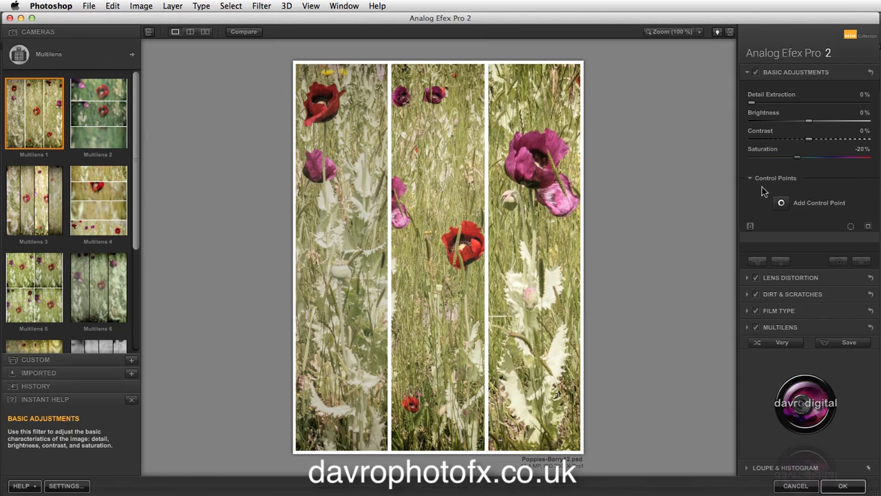
{"action": "left_click", "coordinate": [810, 204]}
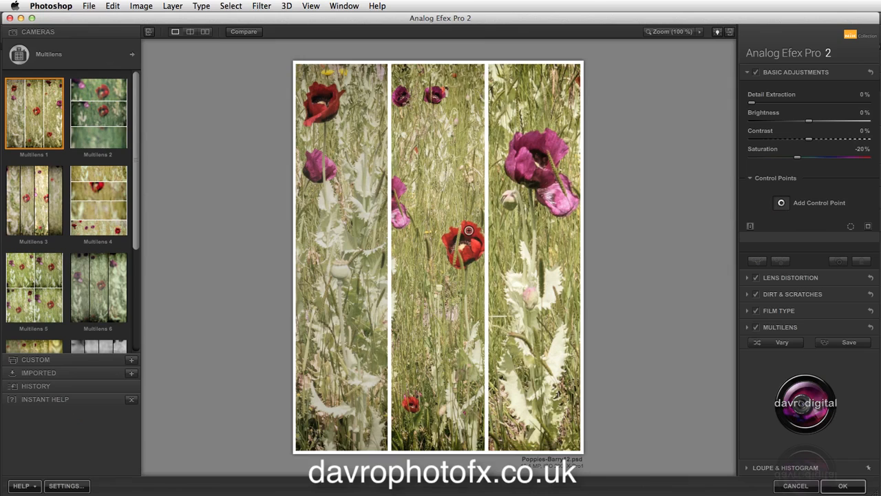
{"action": "left_click", "coordinate": [470, 233]}
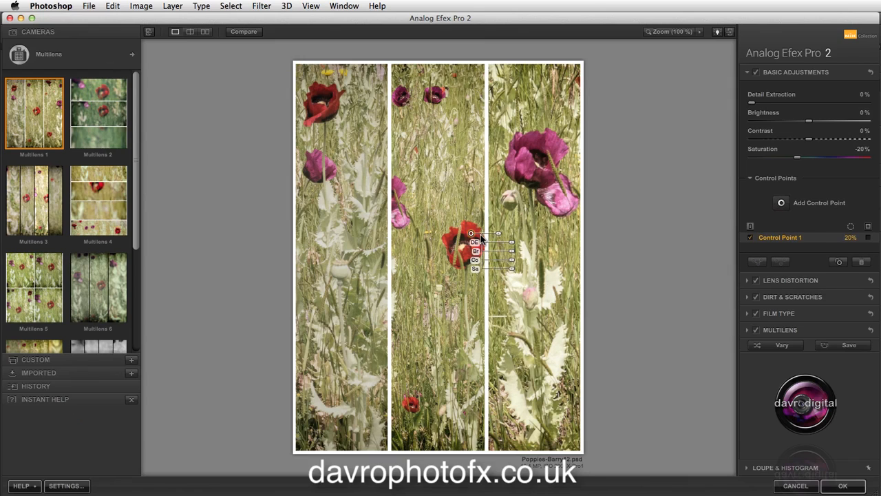
{"action": "left_click", "coordinate": [867, 229]}
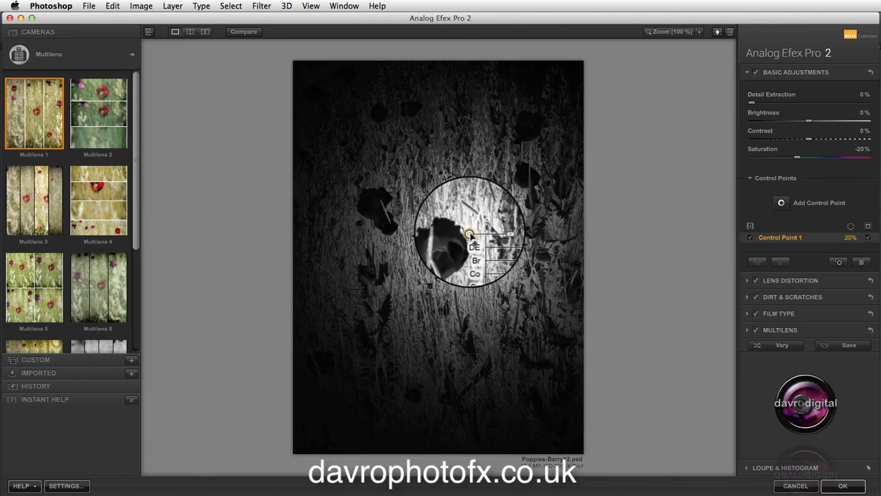
{"action": "left_click_drag", "start_coordinate": [468, 234], "coordinate": [455, 223]}
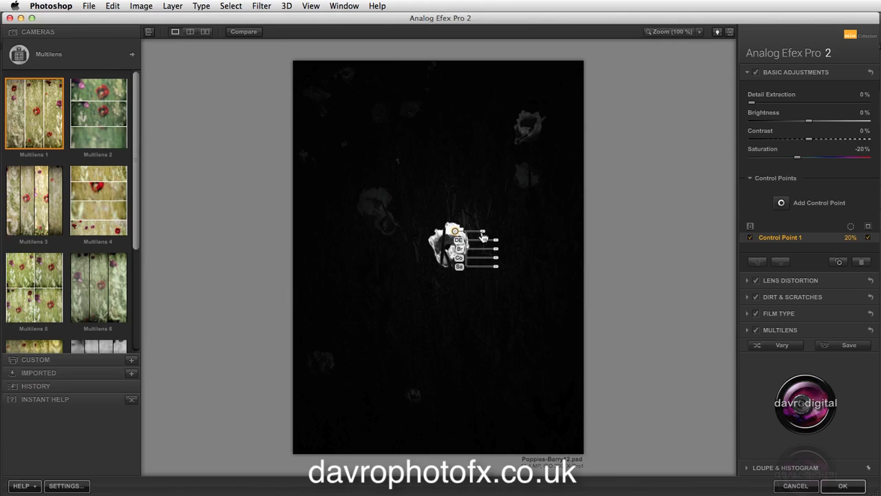
- Set the control point's size to 27%, hide its mask, and slightly raise its detail extraction, brightness and saturation
{"action": "left_click_drag", "start_coordinate": [482, 233], "coordinate": [487, 235]}
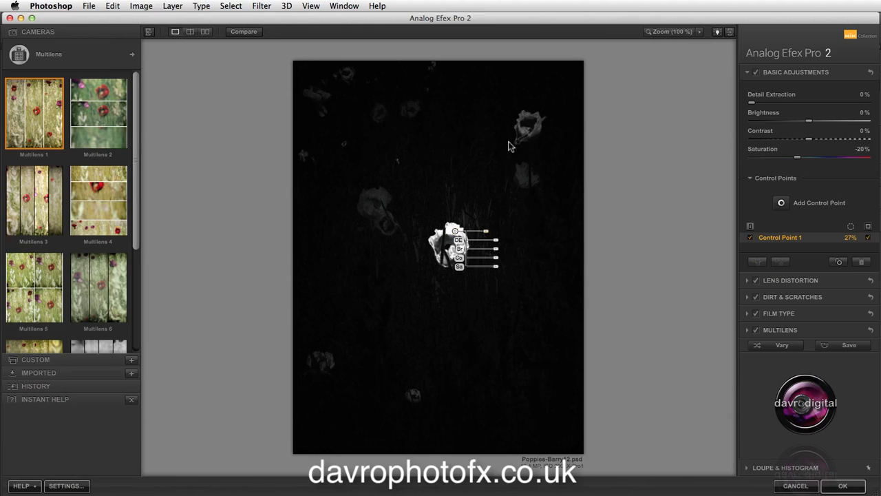
{"action": "left_click", "coordinate": [868, 238]}
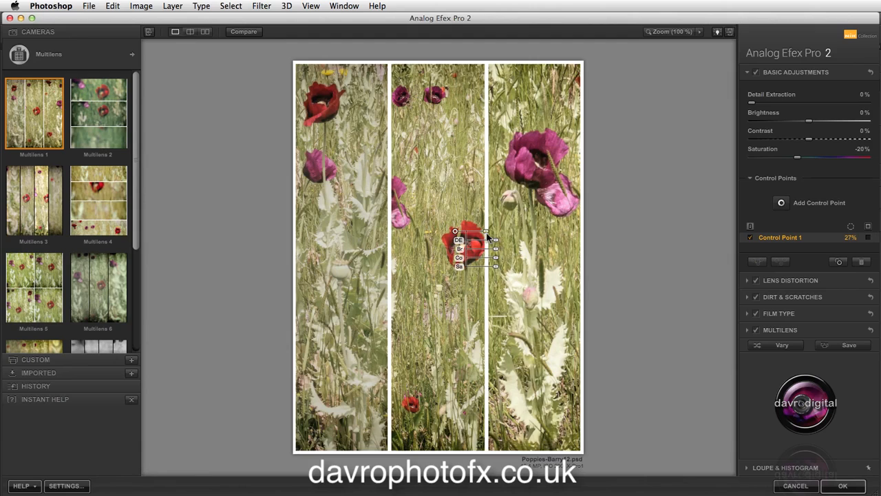
{"action": "mouse_move", "coordinate": [495, 250]}
{"action": "left_mouse_down"}
{"action": "mouse_move", "coordinate": [503, 272]}
{"action": "mouse_move", "coordinate": [502, 242]}
{"action": "left_mouse_up"}
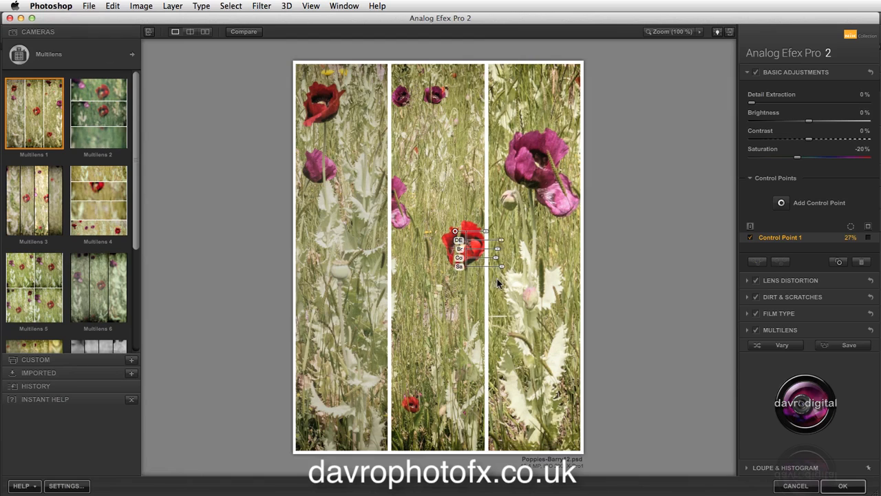
- Duplicate the control point, place the copy on the upper red poppy with the help of the masks, and increase its saturation
{"action": "left_click", "coordinate": [839, 264]}
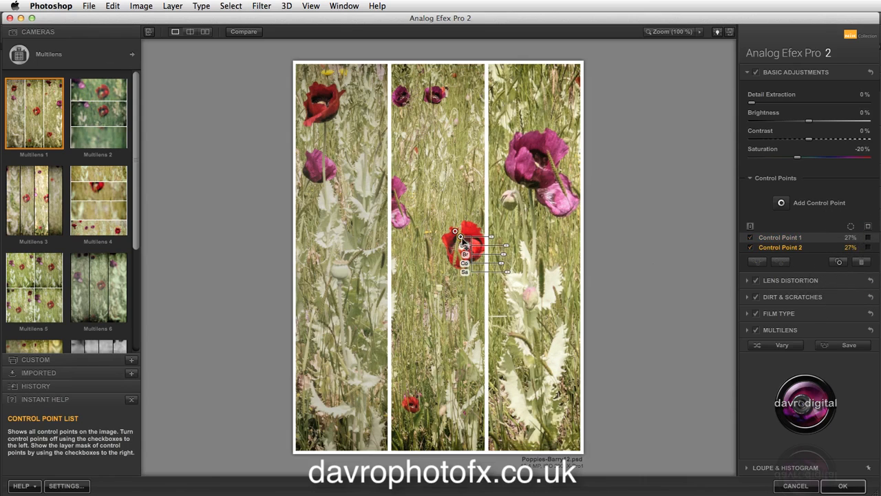
{"action": "left_click_drag", "start_coordinate": [461, 240], "coordinate": [318, 110]}
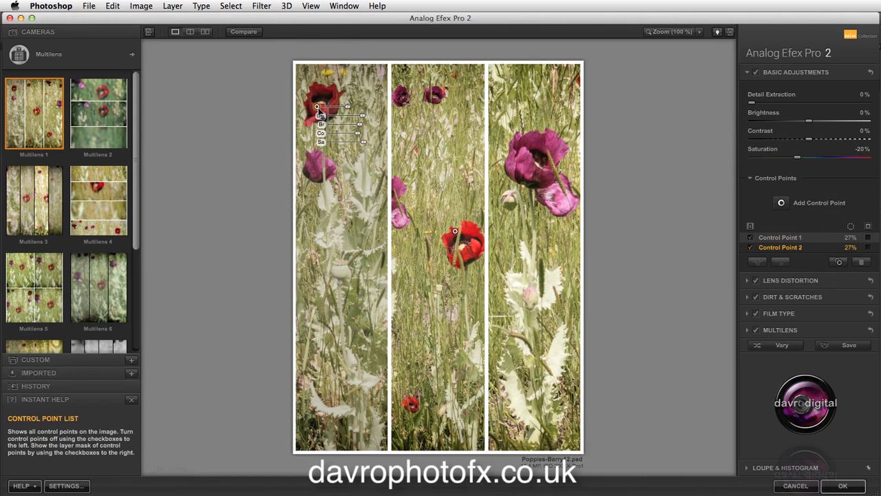
{"action": "left_click", "coordinate": [868, 230]}
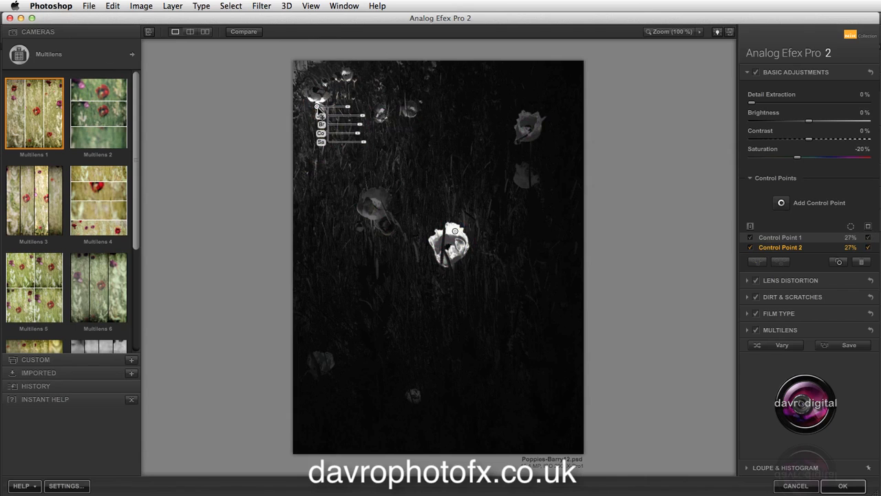
{"action": "left_click_drag", "start_coordinate": [318, 108], "coordinate": [539, 116]}
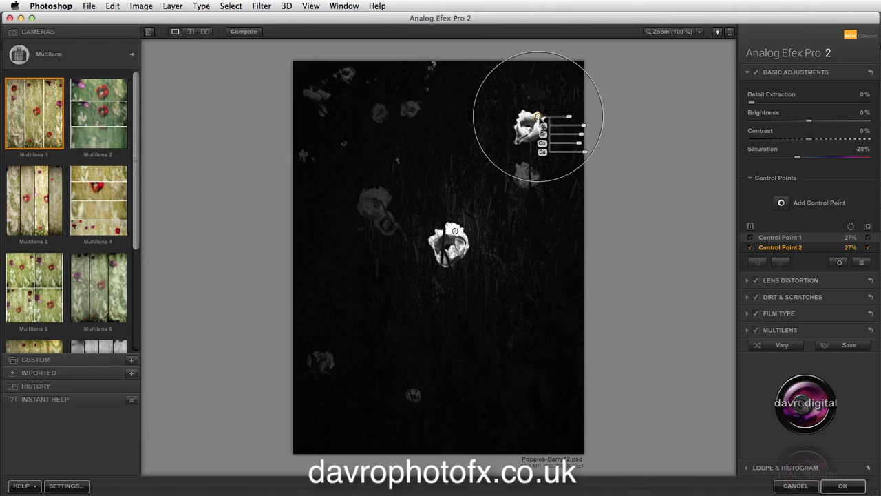
{"action": "left_click_drag", "start_coordinate": [538, 116], "coordinate": [538, 122]}
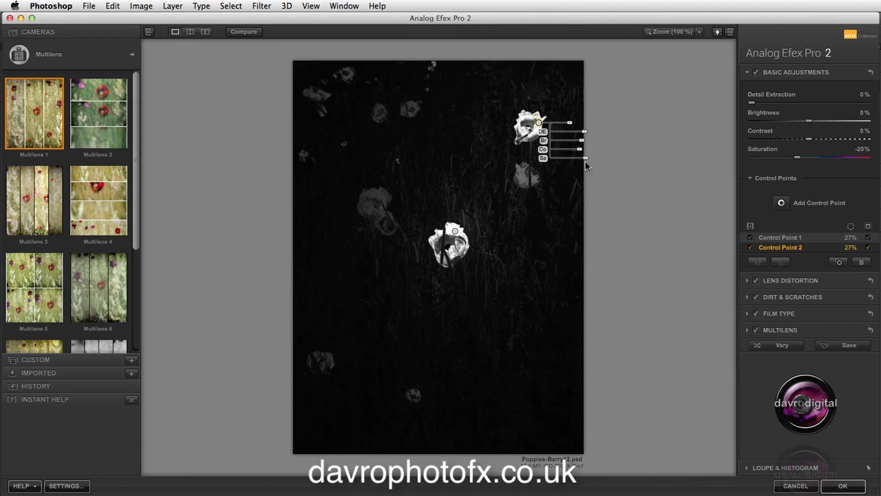
{"action": "left_click", "coordinate": [867, 228]}
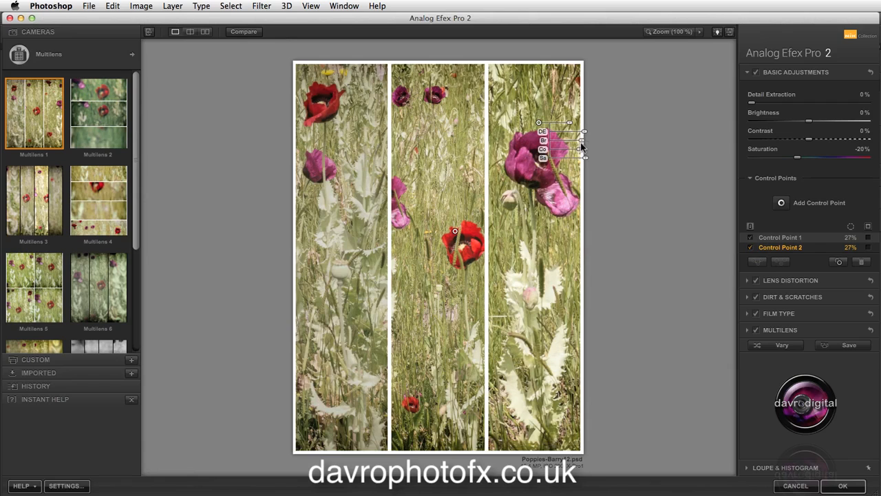
{"action": "left_click_drag", "start_coordinate": [582, 144], "coordinate": [592, 161]}
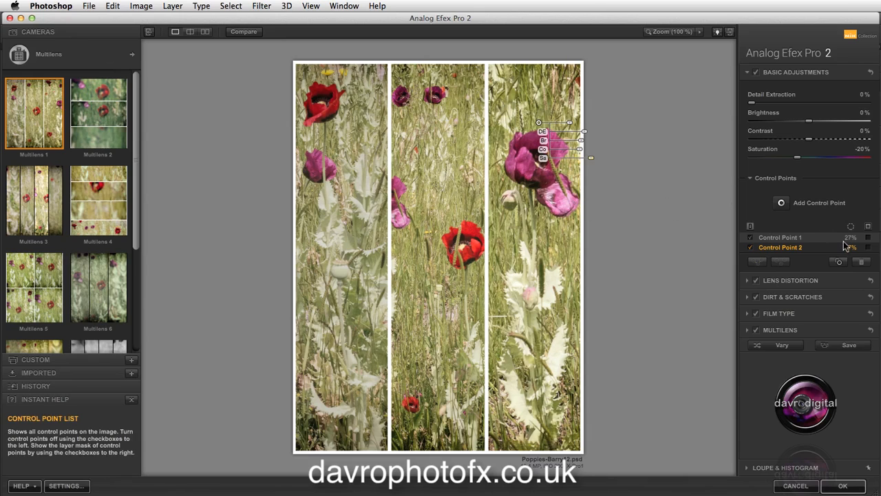
- Duplicate the second control point and, with the masks displayed, move the copy onto the large purple poppy
{"action": "left_click", "coordinate": [839, 262]}
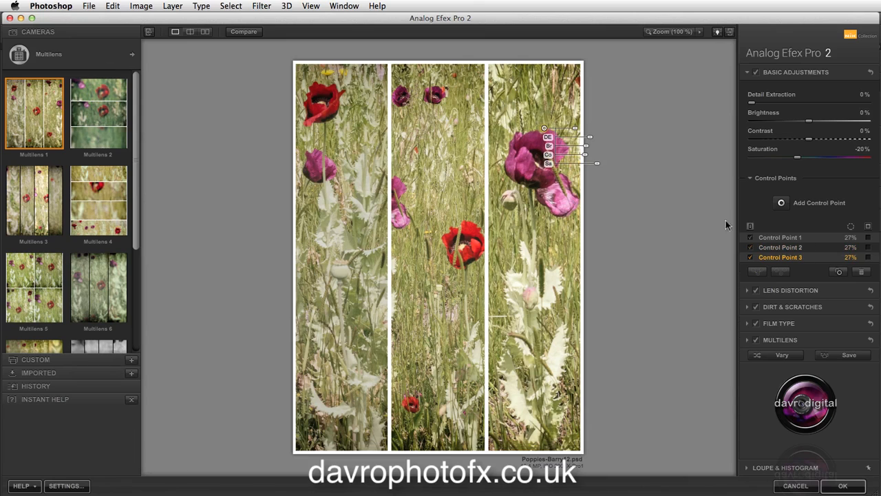
{"action": "left_click_drag", "start_coordinate": [544, 130], "coordinate": [555, 146]}
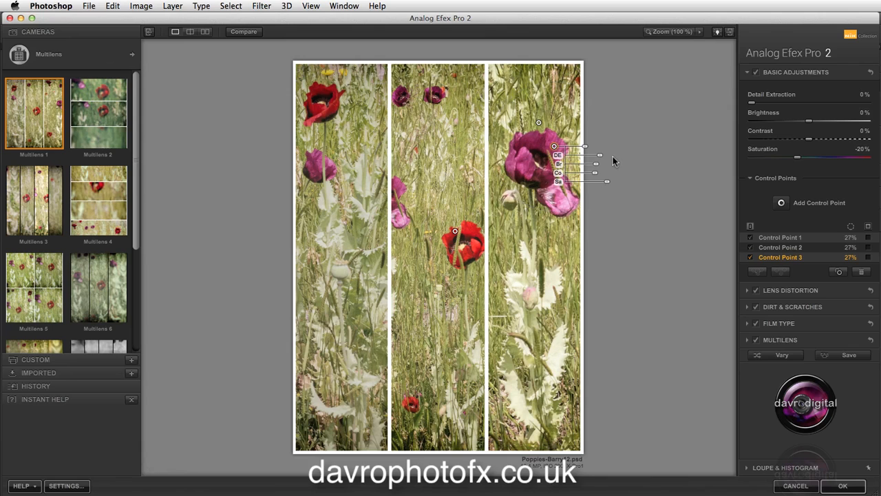
{"action": "left_click", "coordinate": [868, 225]}
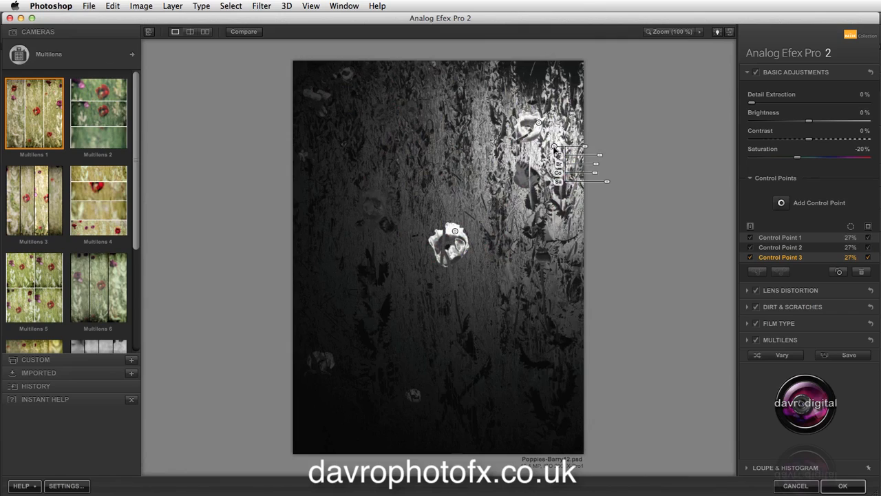
{"action": "mouse_move", "coordinate": [555, 147]}
{"action": "left_mouse_down"}
{"action": "mouse_move", "coordinate": [480, 189]}
{"action": "mouse_move", "coordinate": [385, 200]}
{"action": "left_mouse_up"}
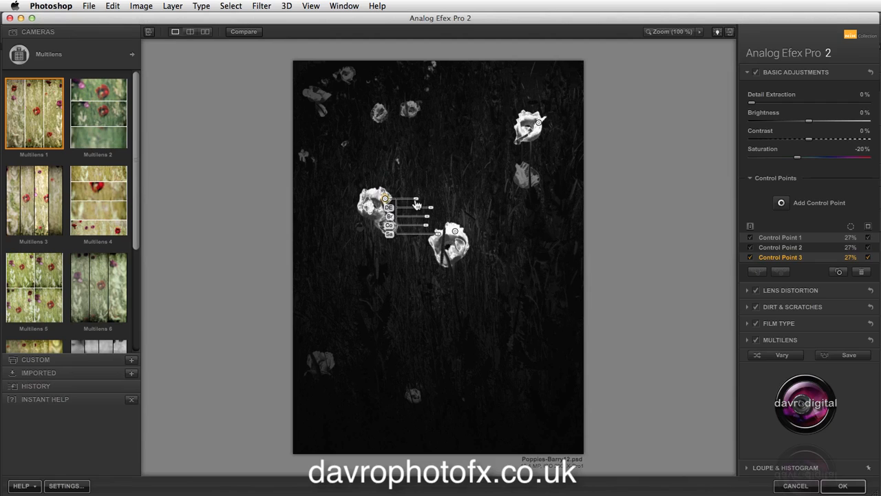
- Set the purple poppy control point's size to 19%, hide the masks, and lower its saturation slightly
{"action": "left_click_drag", "start_coordinate": [416, 202], "coordinate": [411, 202]}
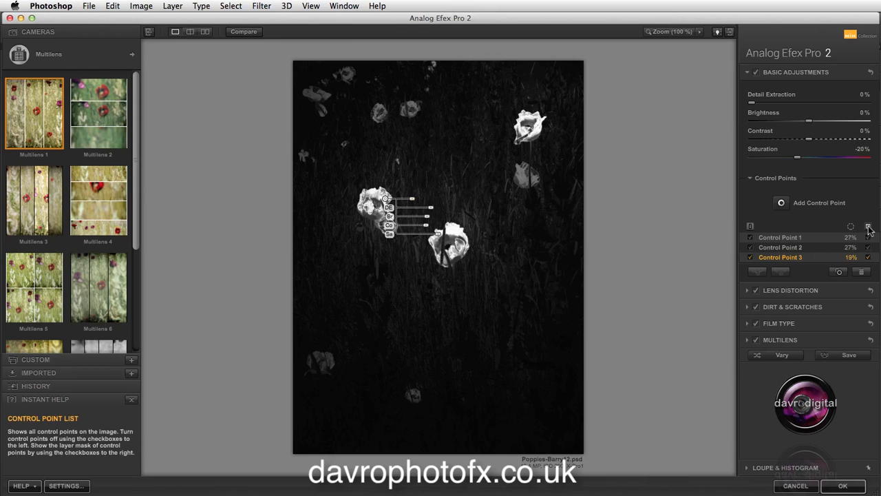
{"action": "left_click", "coordinate": [866, 256]}
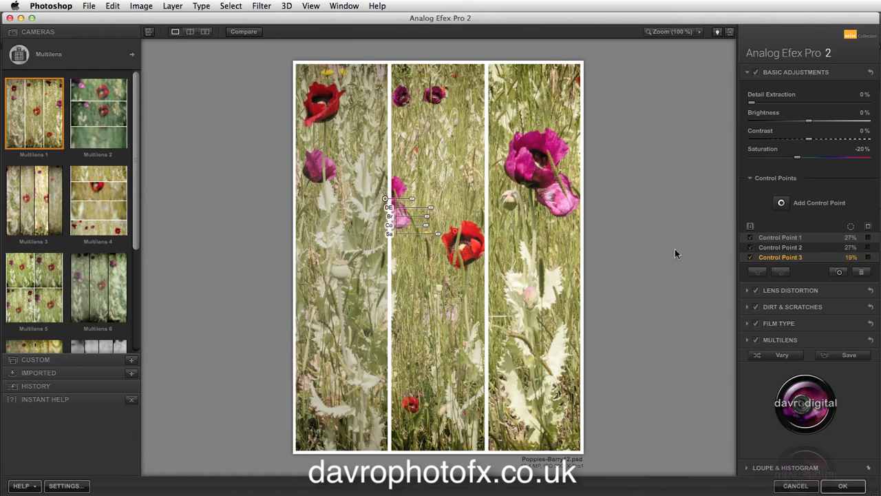
{"action": "left_click_drag", "start_coordinate": [440, 235], "coordinate": [429, 237]}
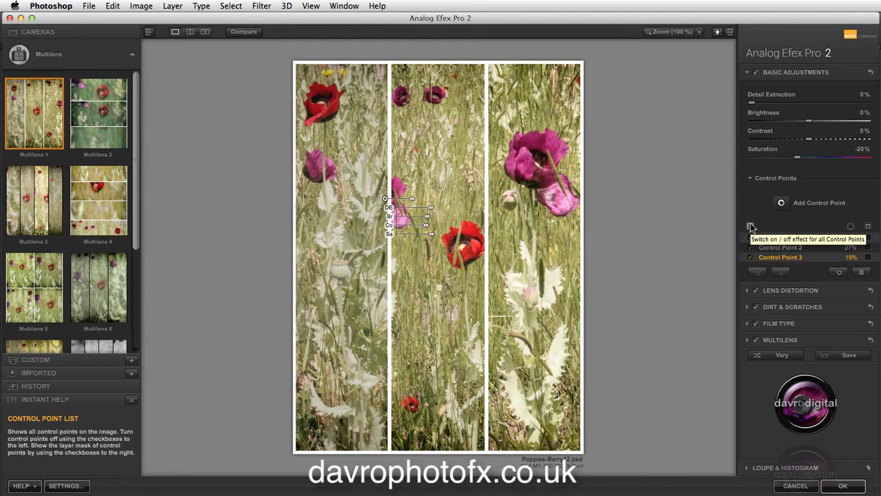
- Shift the lens distortion towards barrel and toggle the distortion off and on to compare the effect
{"action": "left_click", "coordinate": [800, 290]}
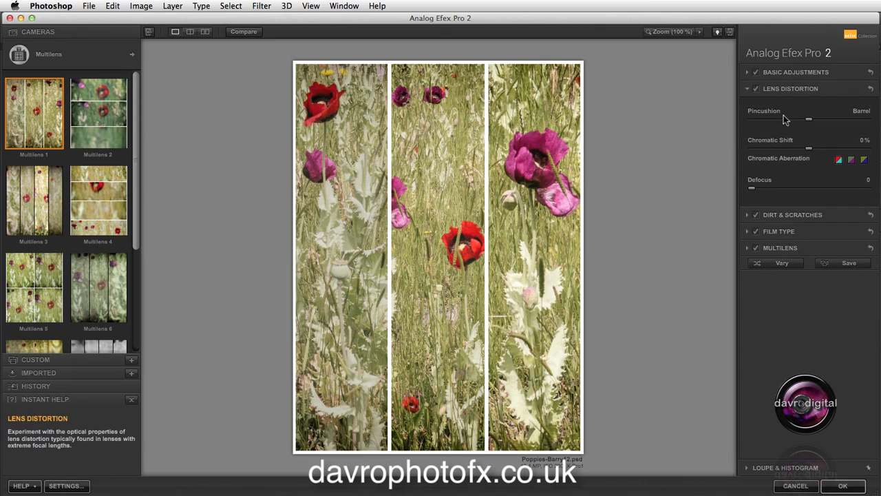
{"action": "left_click_drag", "start_coordinate": [810, 121], "coordinate": [830, 123]}
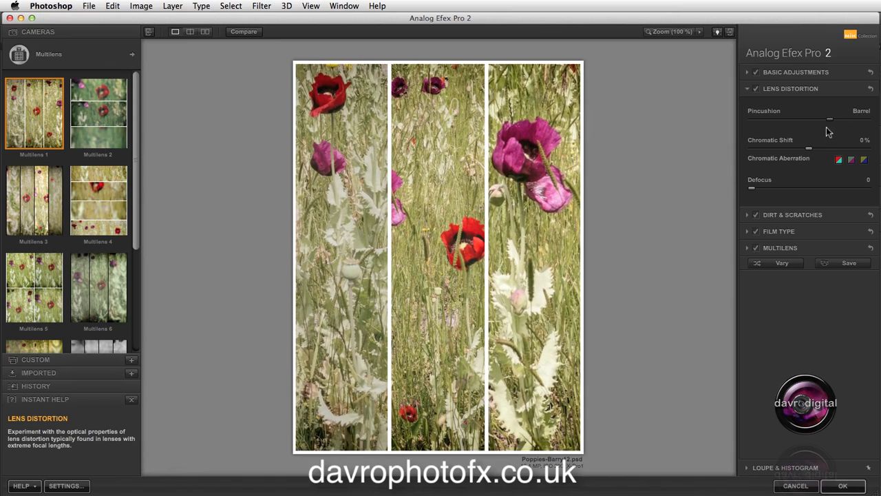
{"action": "left_click", "coordinate": [757, 90]}
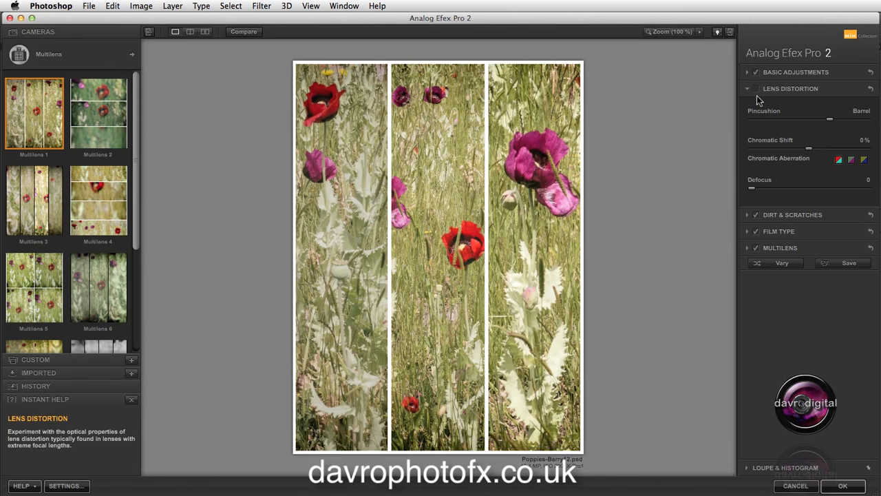
{"action": "left_click", "coordinate": [756, 89]}
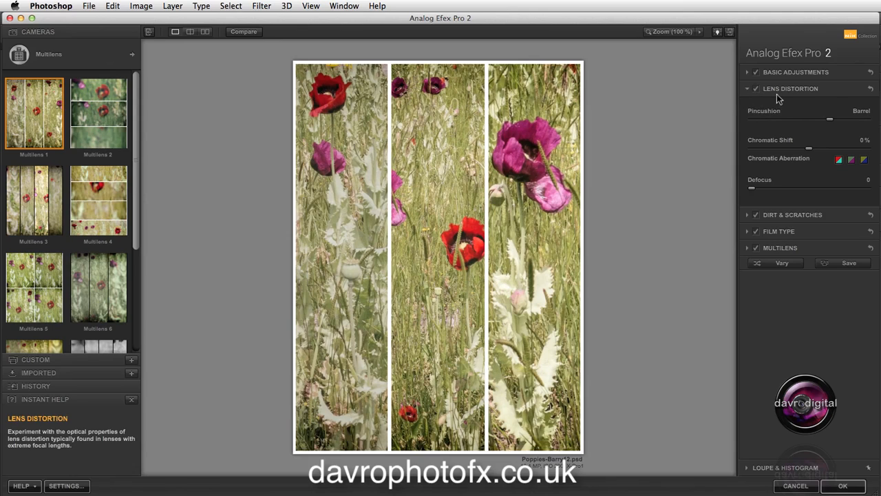
- Apply the last texture of the Scratches category in Dirt & Scratches and reposition it just below the central red poppy
{"action": "left_click", "coordinate": [781, 213]}
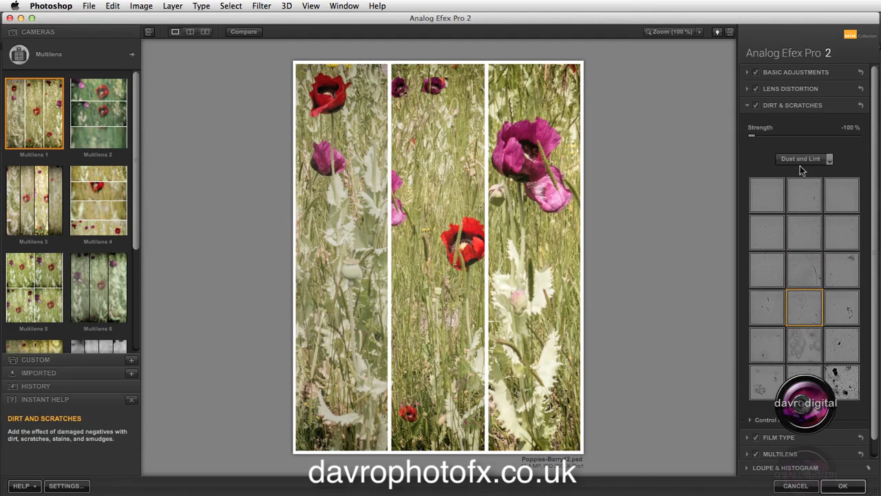
{"action": "left_click", "coordinate": [820, 161]}
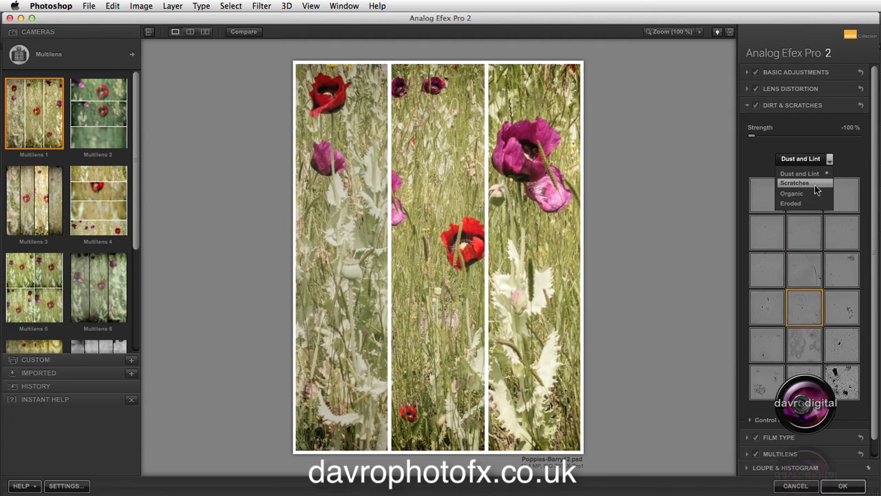
{"action": "left_click", "coordinate": [814, 184]}
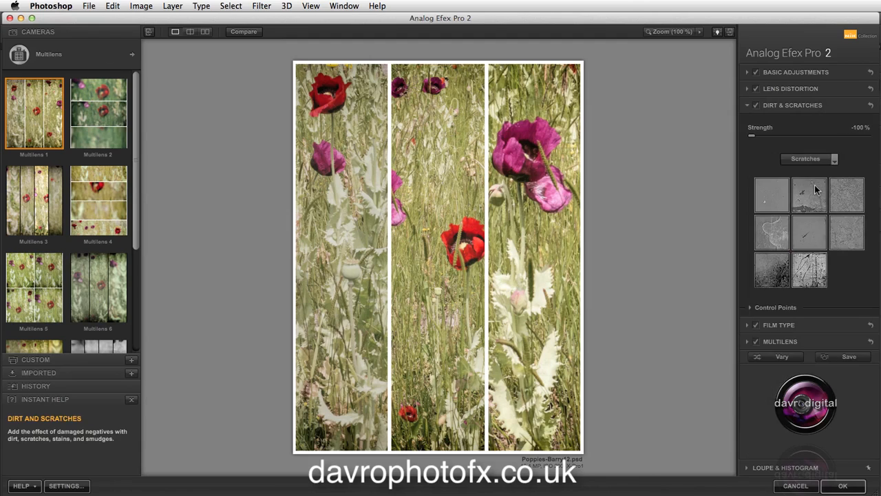
{"action": "left_click", "coordinate": [802, 270]}
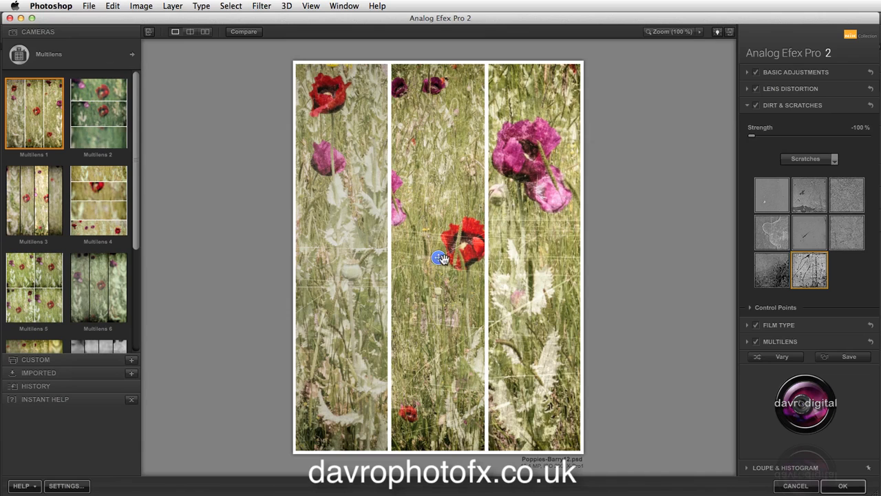
{"action": "left_click_drag", "start_coordinate": [440, 257], "coordinate": [454, 285]}
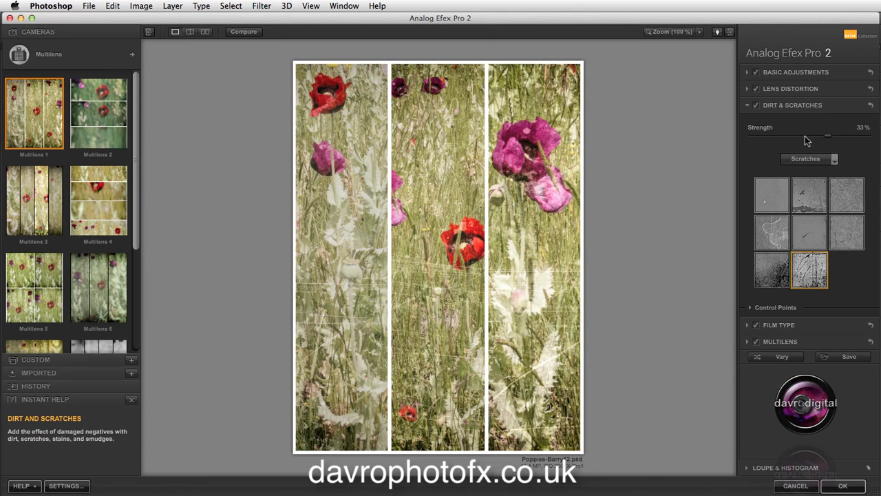
- Compare the last two scratch textures, keep the last one, and set the dirt and scratches strength to -56%
{"action": "left_click_drag", "start_coordinate": [826, 136], "coordinate": [866, 136]}
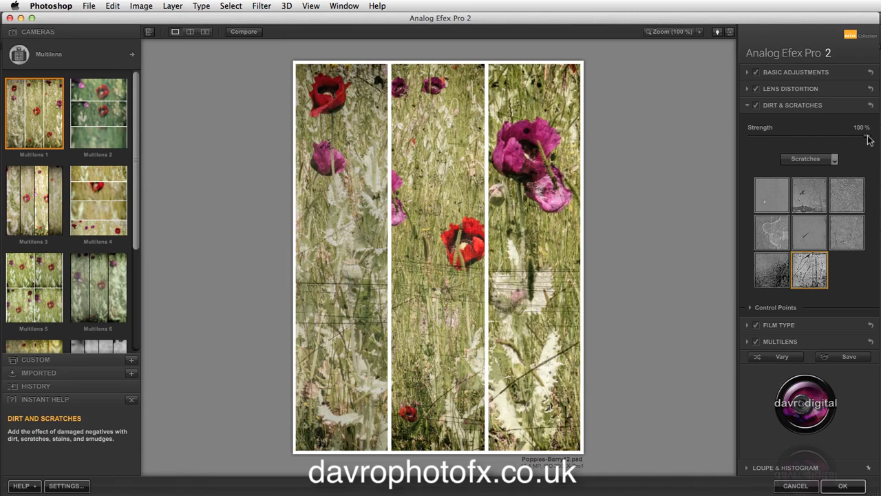
{"action": "left_click_drag", "start_coordinate": [867, 136], "coordinate": [776, 144]}
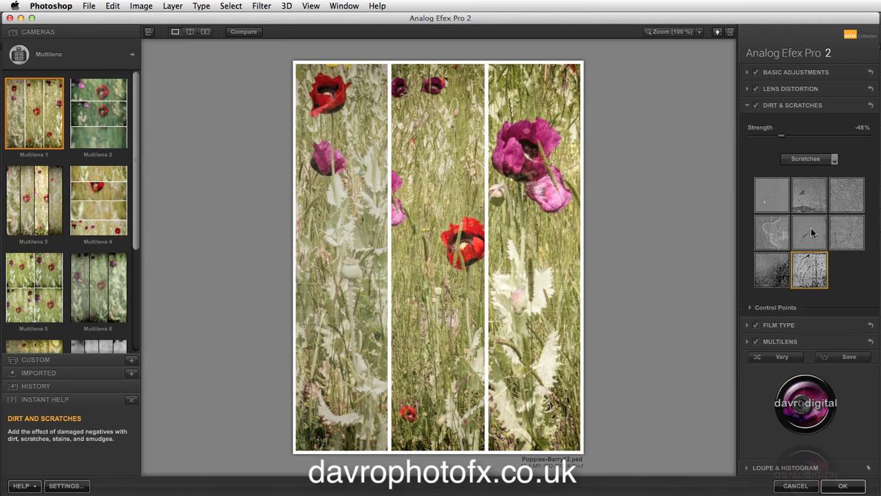
{"action": "left_click", "coordinate": [775, 270]}
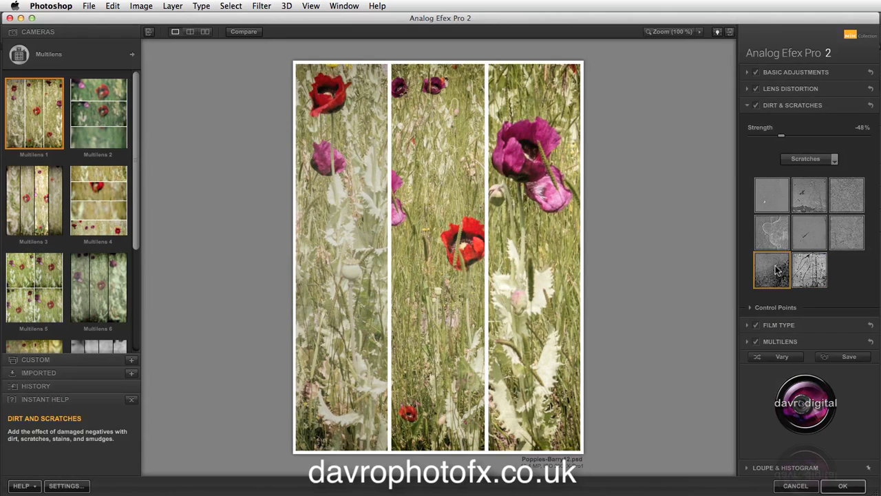
{"action": "left_click", "coordinate": [810, 271]}
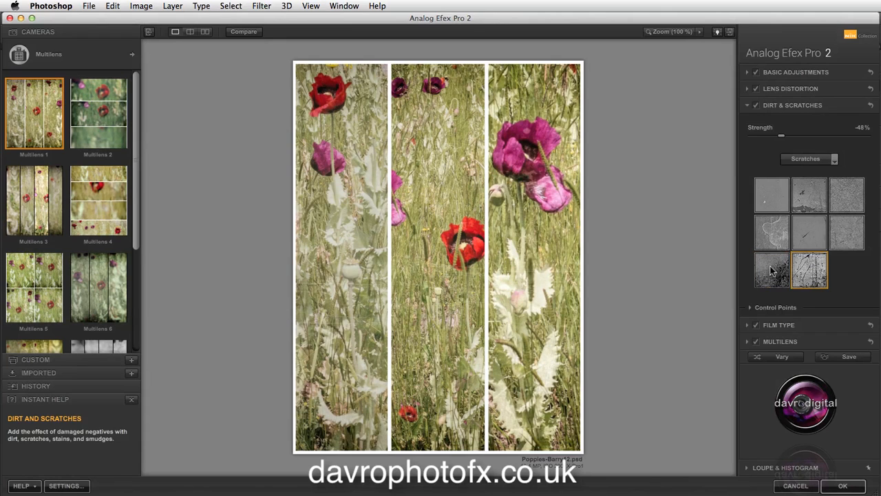
{"action": "left_click", "coordinate": [772, 270]}
{"action": "left_click", "coordinate": [819, 271]}
{"action": "left_click_drag", "start_coordinate": [782, 137], "coordinate": [789, 139]}
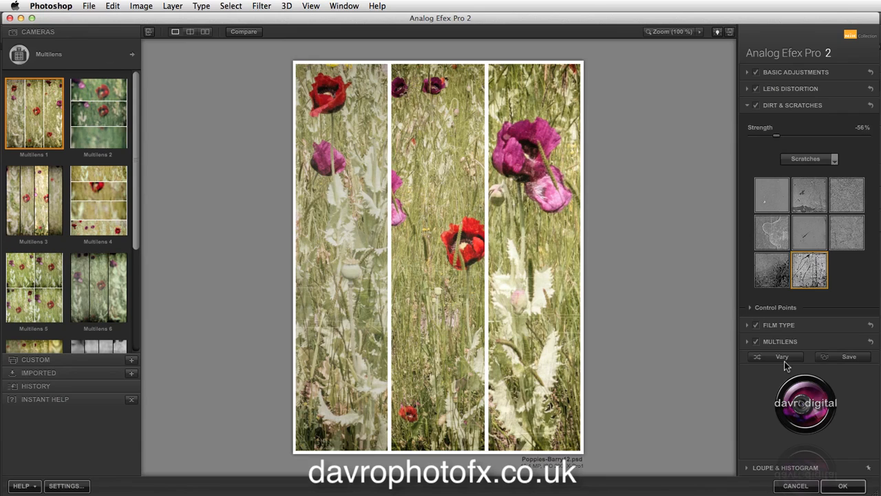
- Try the Warm film types Bolton 2, Bolton 3, Akan 3 and Nikko 3 on the photo
{"action": "left_click", "coordinate": [788, 325]}
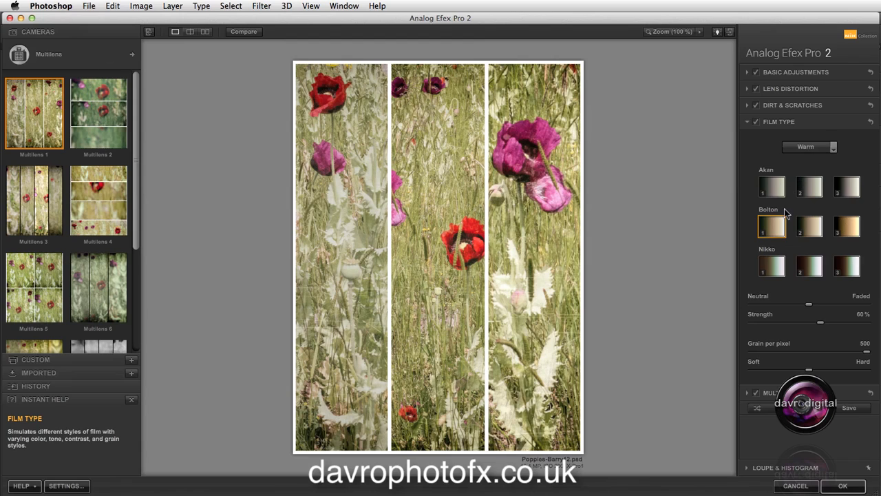
{"action": "left_click", "coordinate": [809, 227]}
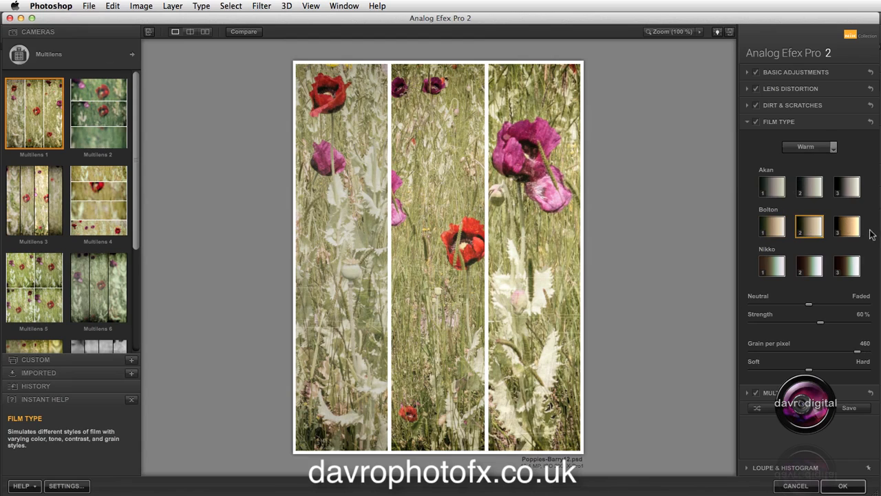
{"action": "left_click", "coordinate": [846, 227]}
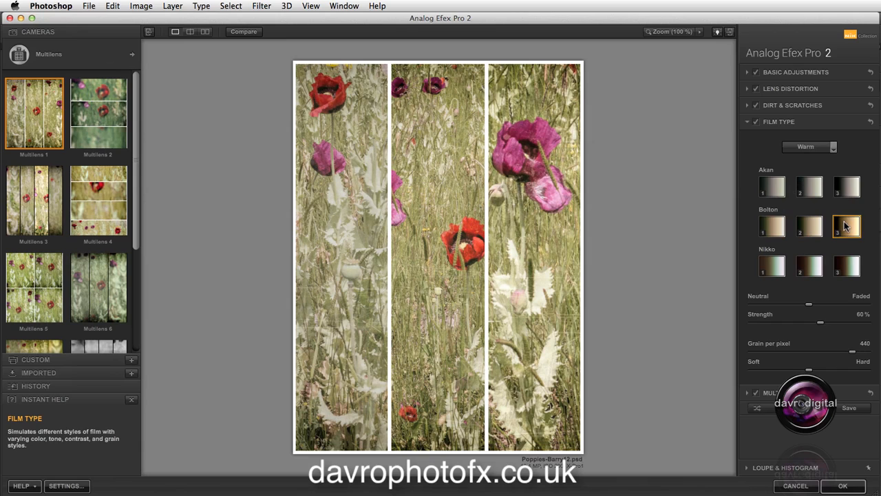
{"action": "left_click", "coordinate": [846, 187]}
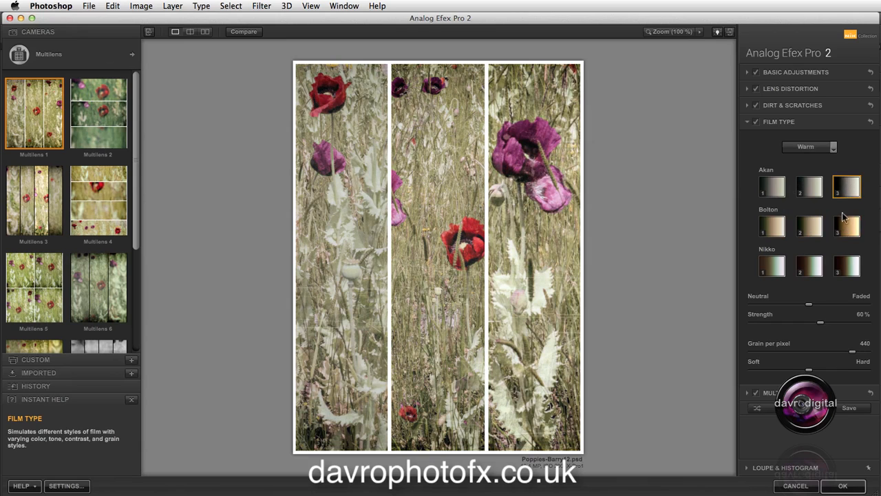
{"action": "left_click", "coordinate": [844, 268]}
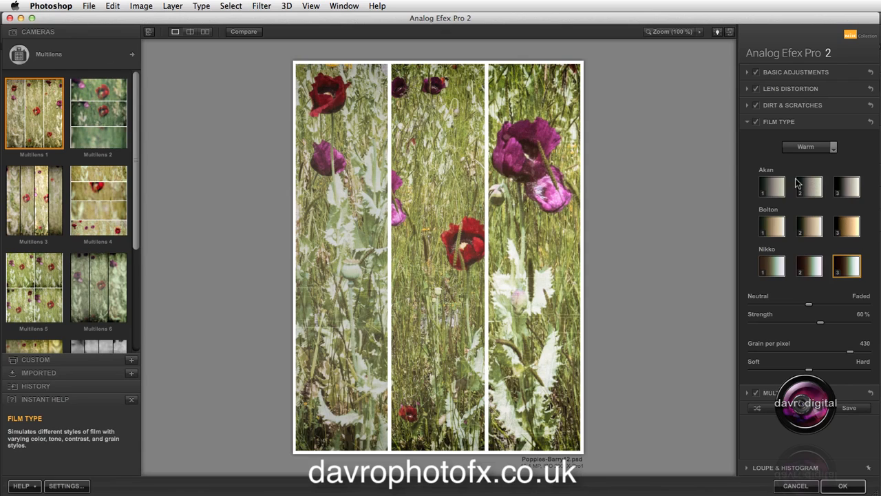
- Try the Cool film types Glacier 2, Bennett 2 and Bennett 1 on the photo
{"action": "left_click", "coordinate": [814, 148]}
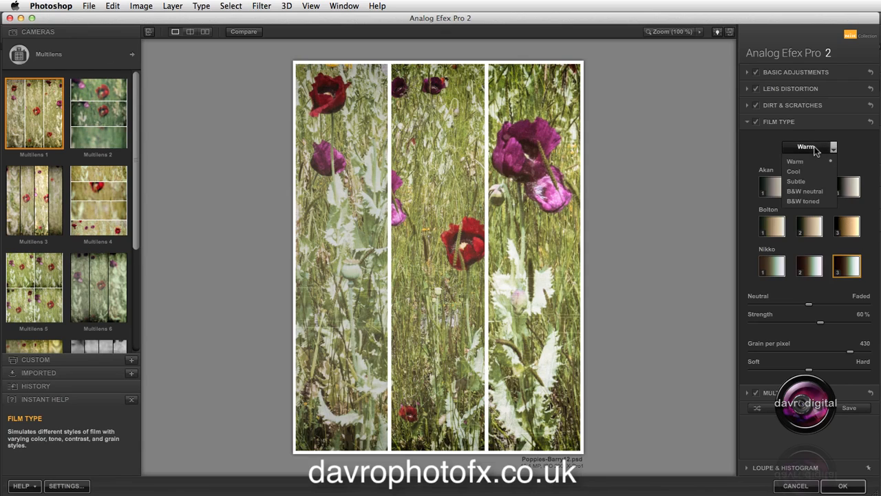
{"action": "left_click", "coordinate": [812, 170]}
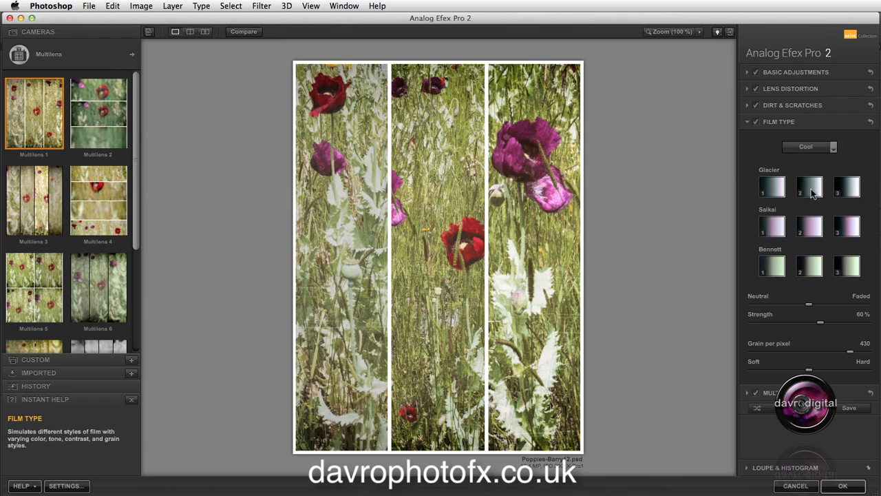
{"action": "left_click", "coordinate": [810, 187]}
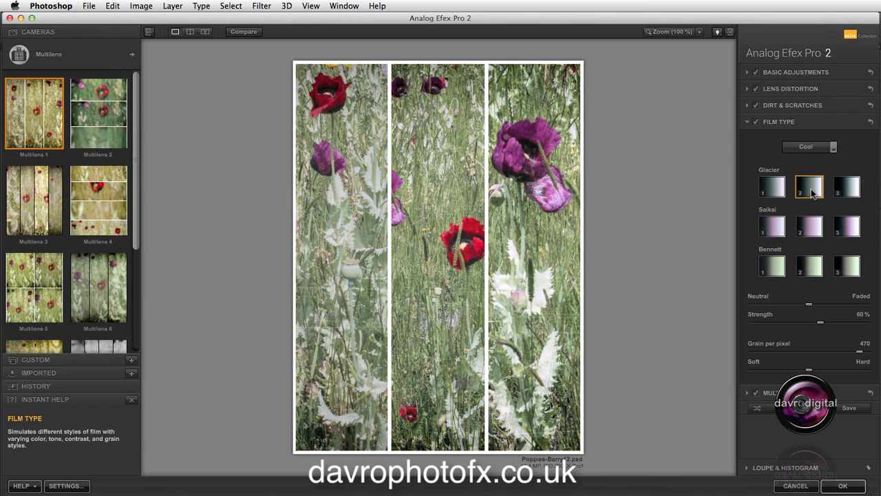
{"action": "left_click", "coordinate": [813, 265]}
{"action": "left_click", "coordinate": [776, 263]}
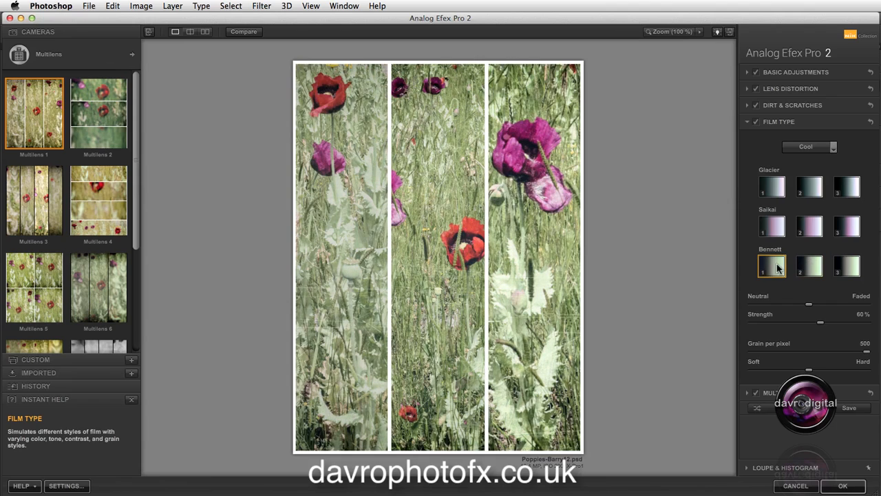
- Try the Subtle film types Fundy 2, Fundy 1 and Fundy 3 on the photo
{"action": "left_click", "coordinate": [813, 147]}
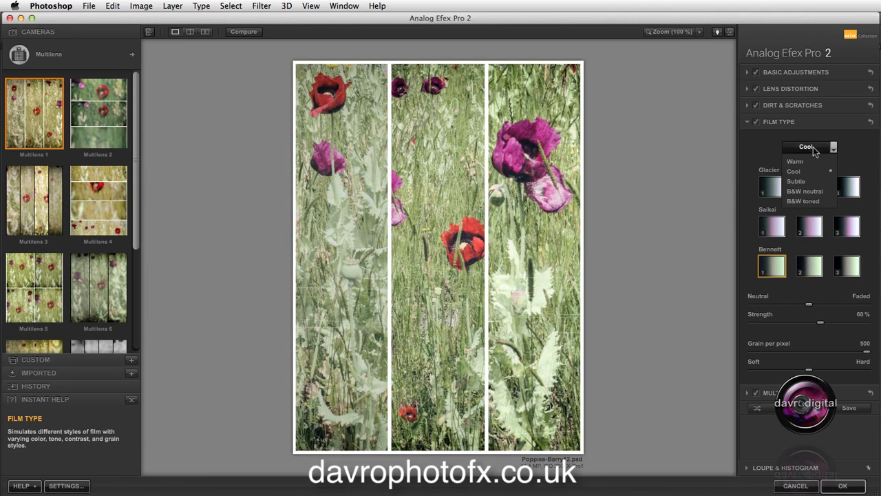
{"action": "left_click", "coordinate": [817, 181]}
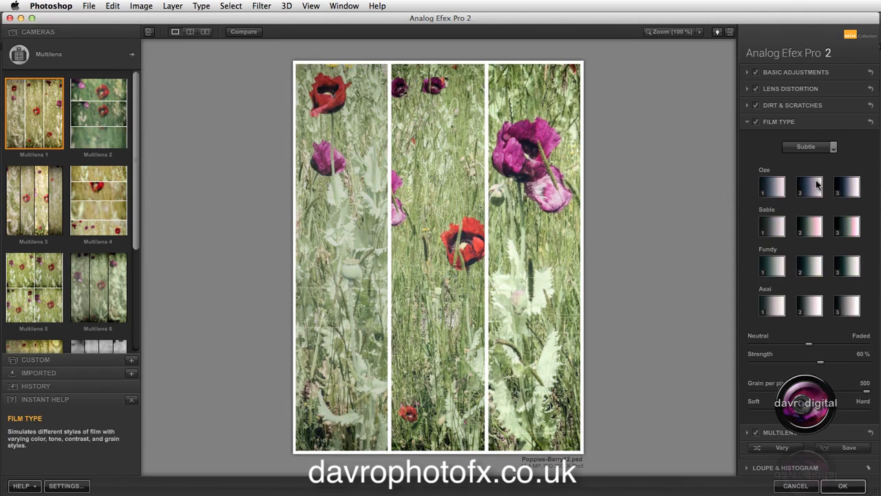
{"action": "left_click", "coordinate": [810, 266]}
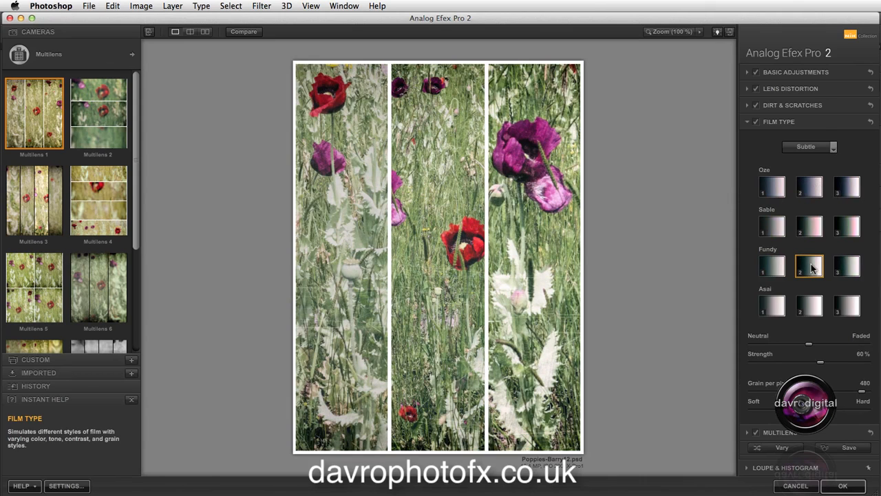
{"action": "left_click", "coordinate": [774, 266]}
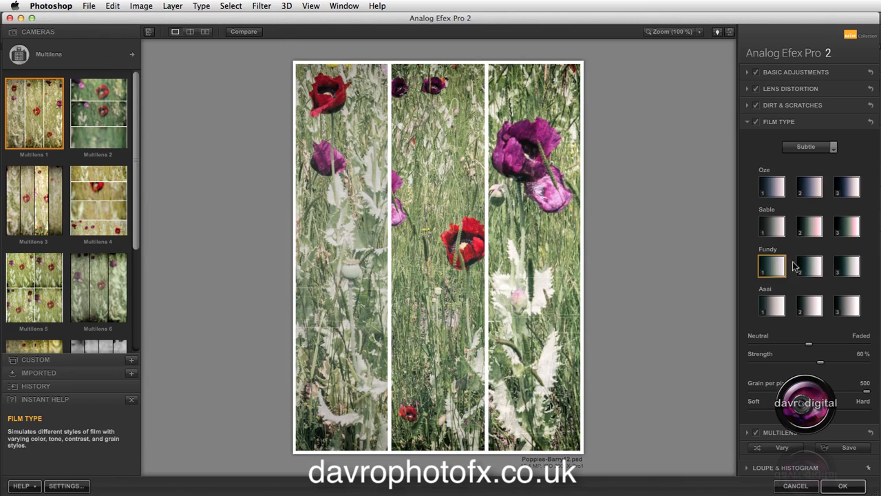
{"action": "left_click", "coordinate": [846, 266]}
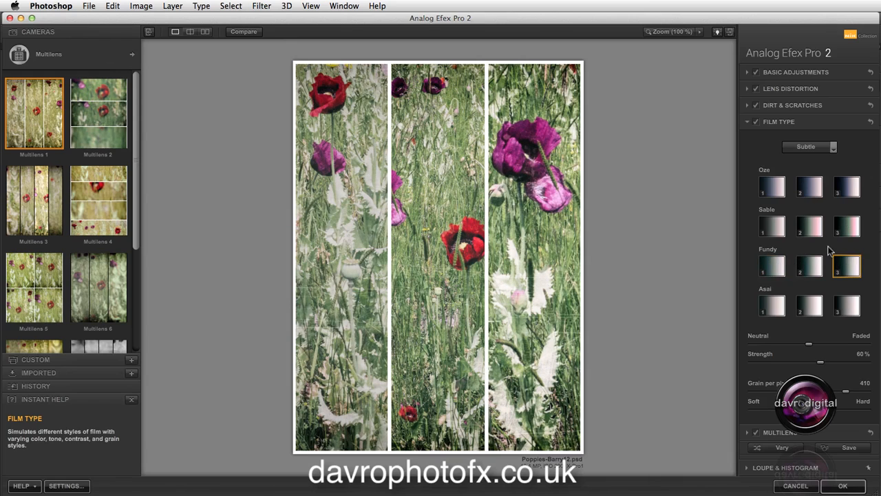
- Apply the Cool film type Glacier 2, test the fully neutral look, and set the fading slightly towards Neutral from the middle
{"action": "left_click", "coordinate": [823, 150]}
{"action": "left_click", "coordinate": [816, 171]}
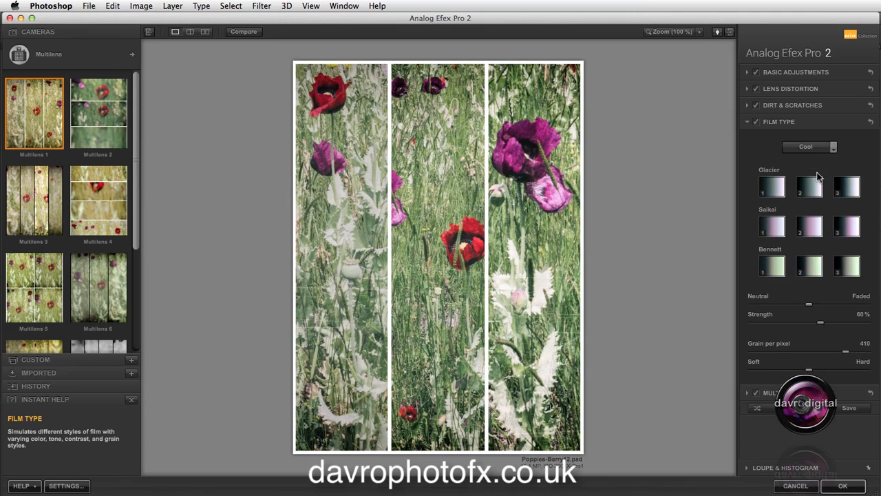
{"action": "left_click", "coordinate": [810, 189]}
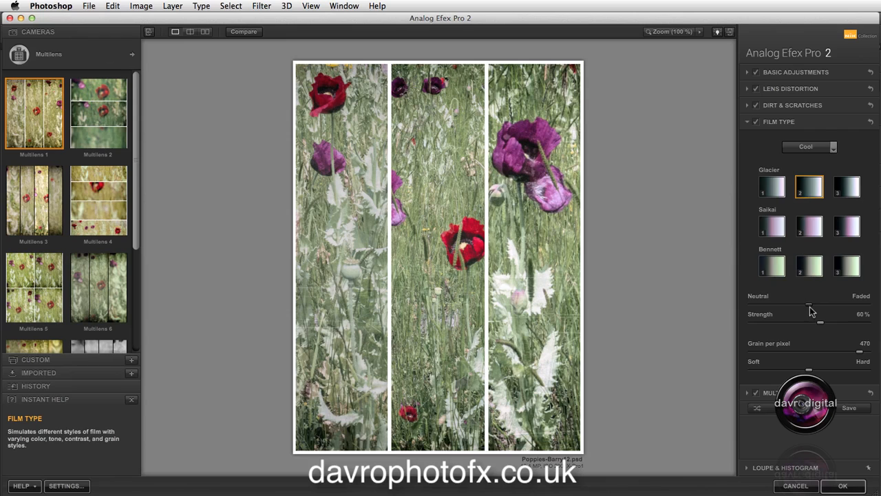
{"action": "left_click_drag", "start_coordinate": [810, 307], "coordinate": [744, 309]}
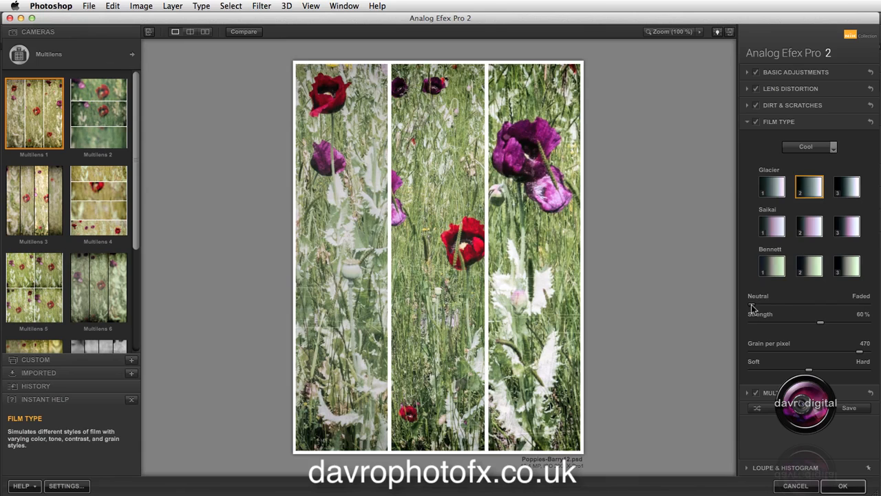
{"action": "left_click_drag", "start_coordinate": [752, 308], "coordinate": [810, 307]}
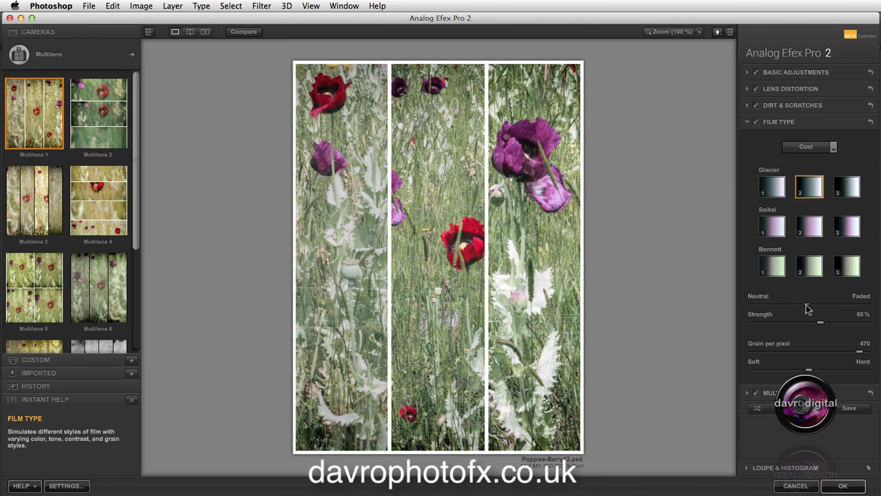
- Set the film type strength to 84%, try out harder grain, and close the film type settings
{"action": "left_click_drag", "start_coordinate": [818, 319], "coordinate": [849, 326]}
{"action": "left_click_drag", "start_coordinate": [809, 372], "coordinate": [867, 374]}
{"action": "left_click", "coordinate": [801, 122]}
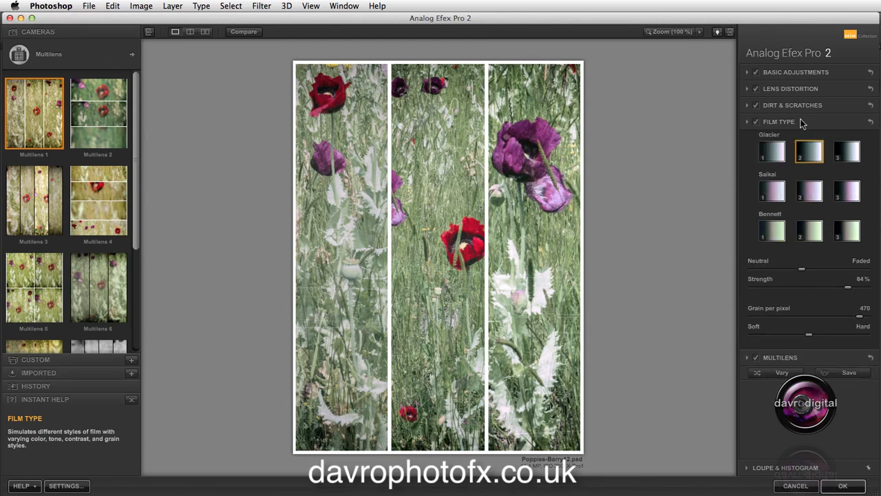
- Try the Multilens layouts with three rows and four columns, and return to the three-column layout
{"action": "left_click", "coordinate": [797, 137]}
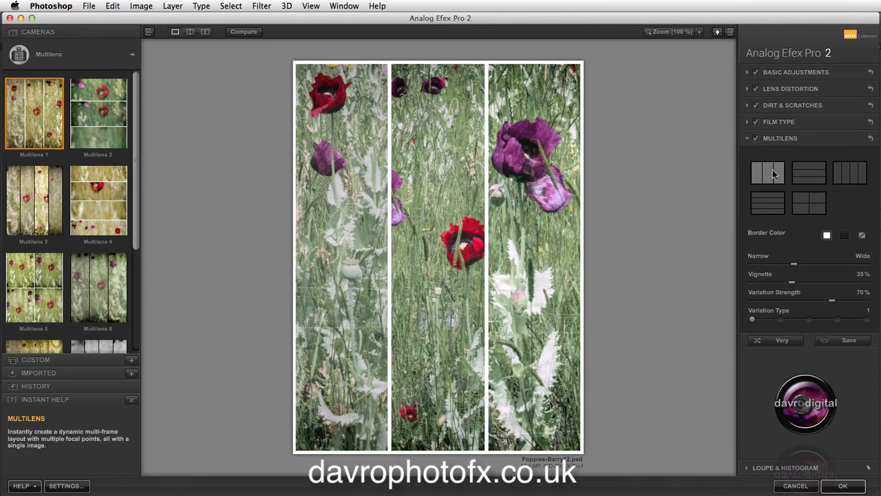
{"action": "left_click", "coordinate": [807, 175]}
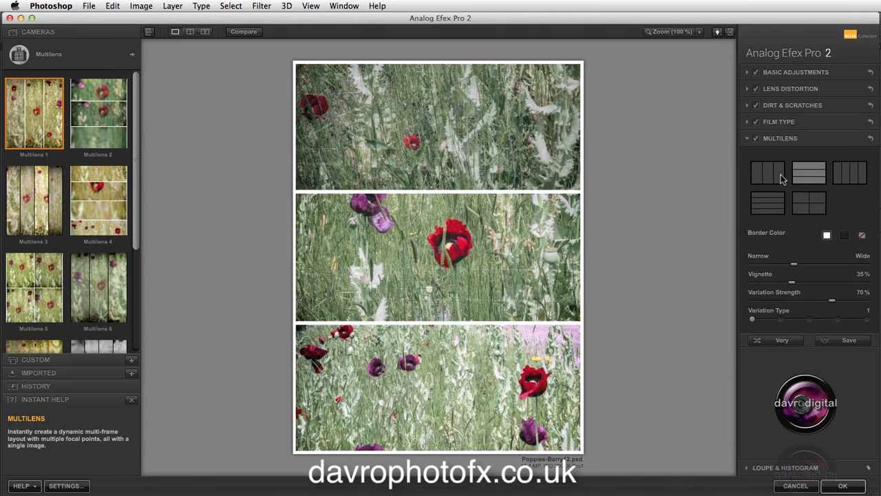
{"action": "left_click", "coordinate": [849, 174]}
{"action": "left_click", "coordinate": [771, 176]}
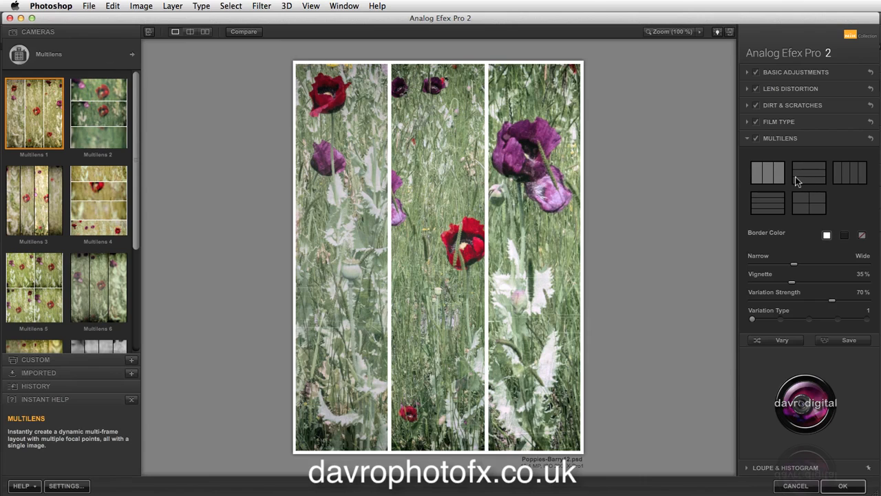
- Change the Multilens border color to black and make the borders slightly narrower
{"action": "left_click", "coordinate": [844, 236]}
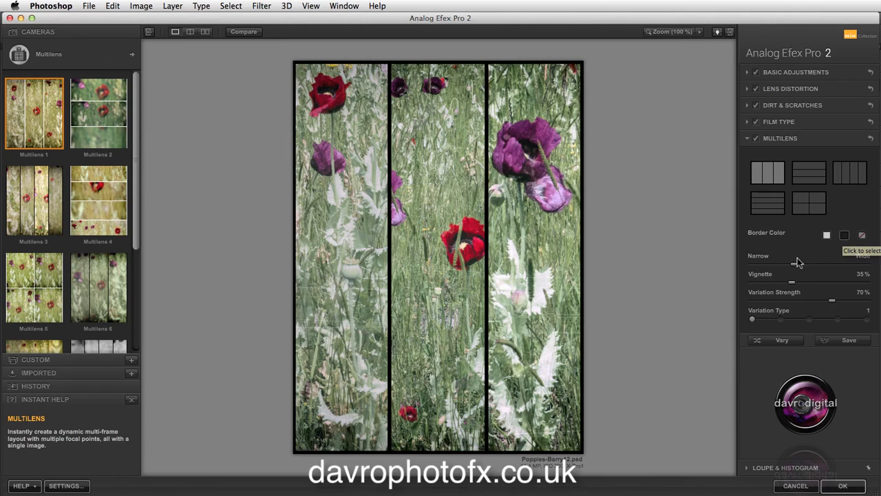
{"action": "left_click_drag", "start_coordinate": [795, 265], "coordinate": [693, 263]}
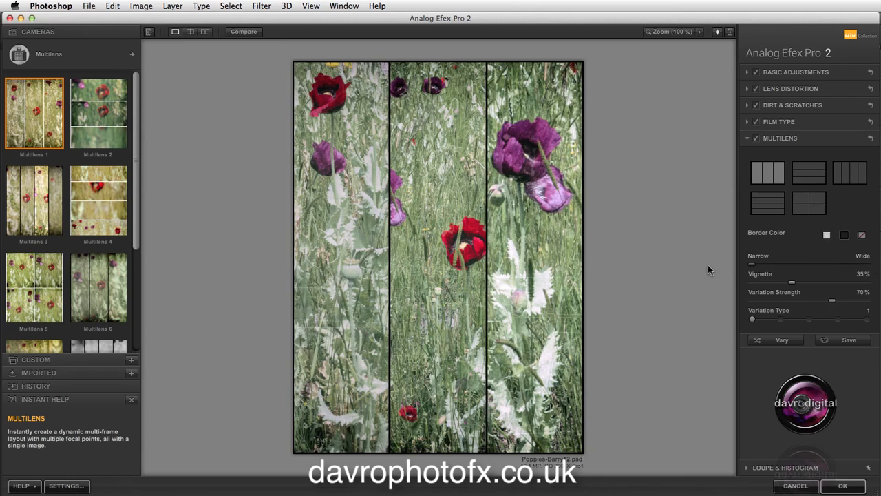
{"action": "left_click_drag", "start_coordinate": [756, 269], "coordinate": [777, 269]}
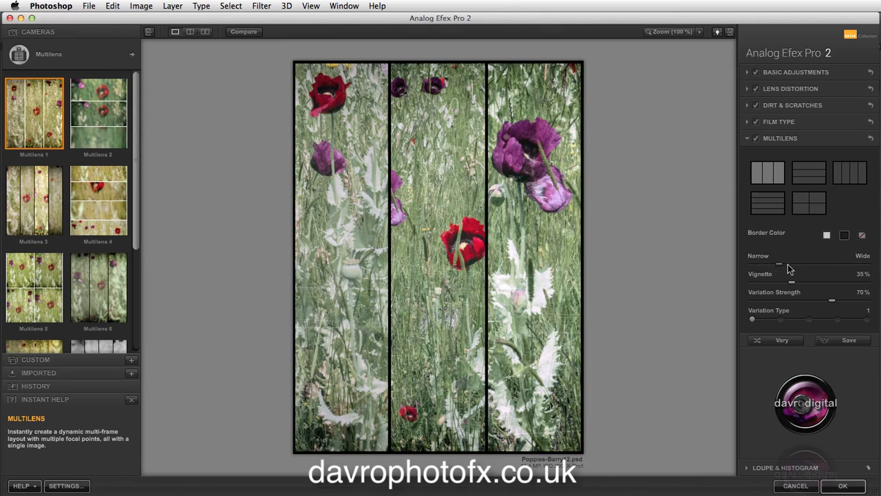
- Try the strips without a border, return to the black border, and set the Multilens vignette to 53%
{"action": "left_click", "coordinate": [862, 236]}
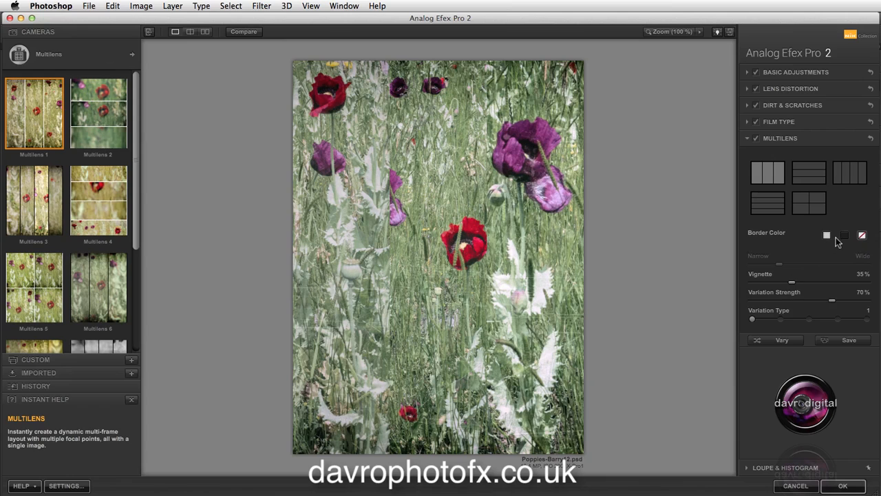
{"action": "left_click", "coordinate": [840, 236]}
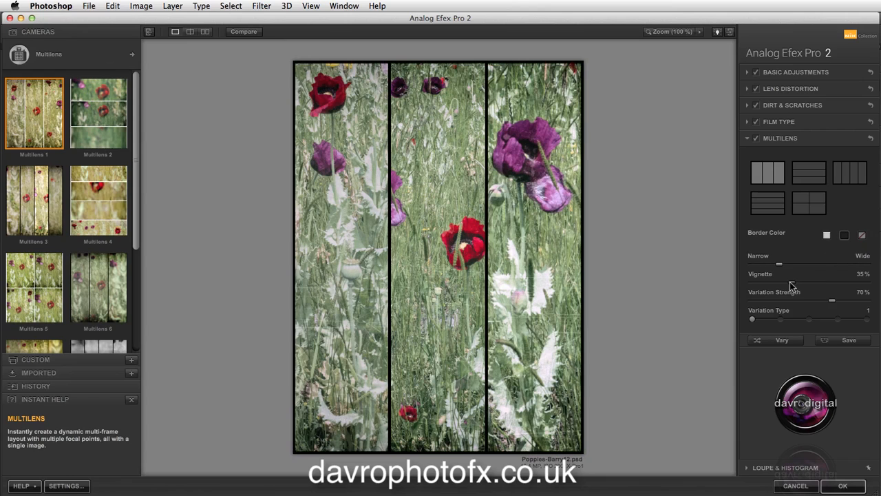
{"action": "left_click_drag", "start_coordinate": [790, 282], "coordinate": [812, 287]}
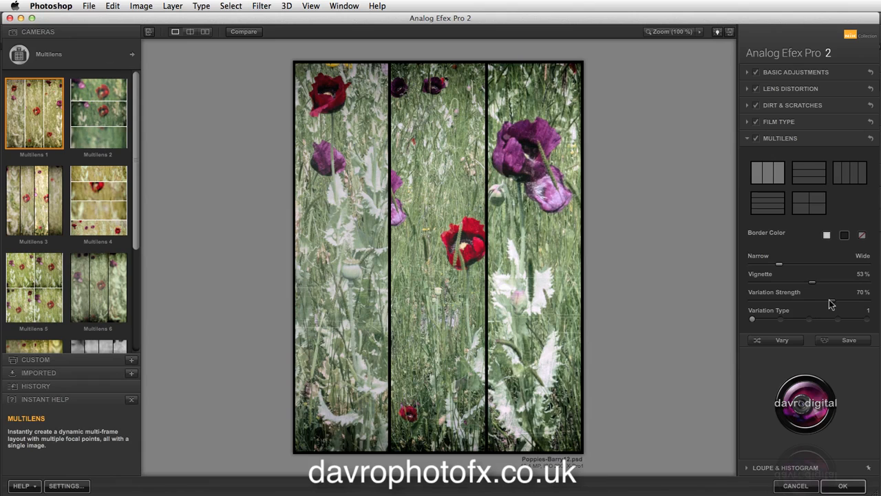
- Try out Multilens variation types 2 to 5 with variation strengths of 50%, 68%, 19% and 46%
{"action": "left_click_drag", "start_coordinate": [830, 304], "coordinate": [806, 305]}
{"action": "left_click", "coordinate": [780, 320]}
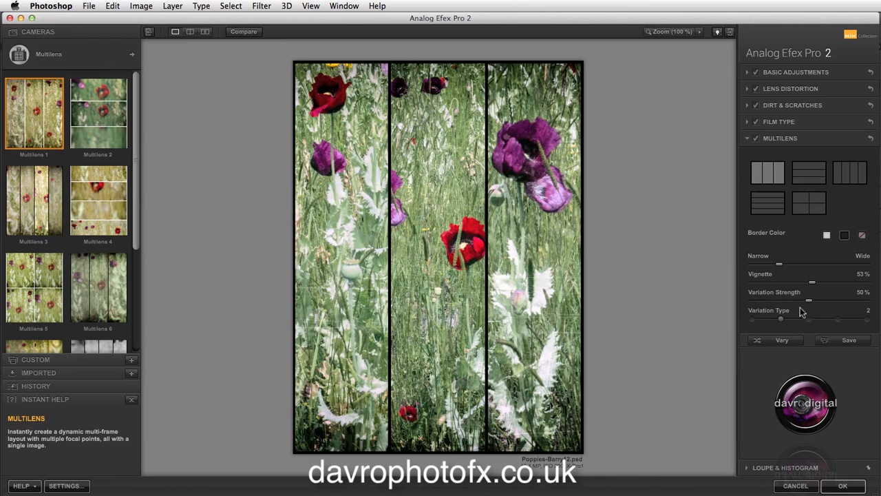
{"action": "left_click_drag", "start_coordinate": [810, 301], "coordinate": [830, 304]}
{"action": "left_click", "coordinate": [808, 320]}
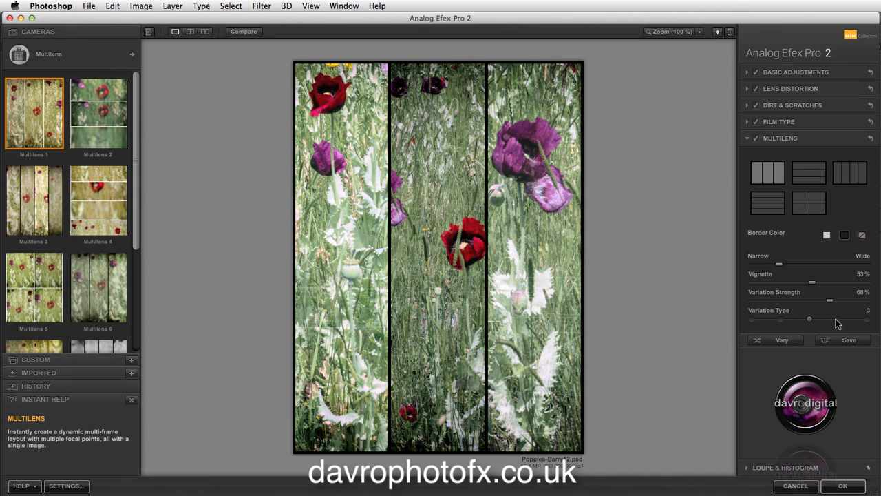
{"action": "left_click_drag", "start_coordinate": [828, 301], "coordinate": [772, 305]}
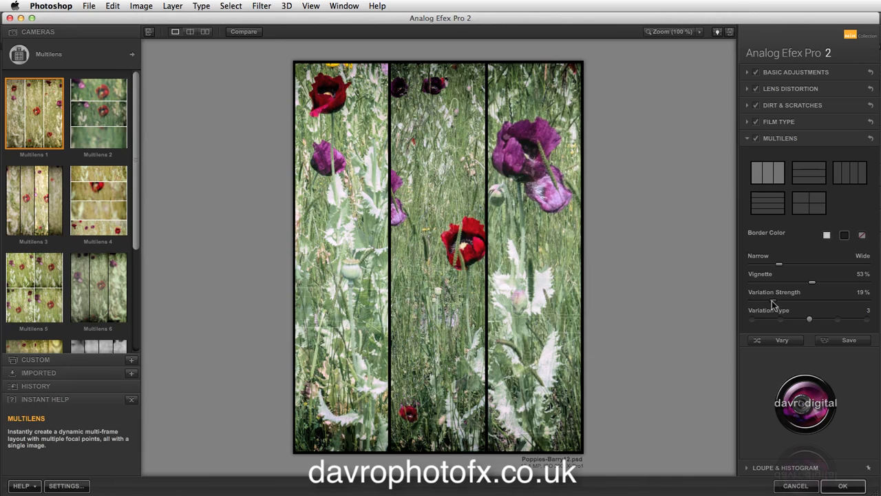
{"action": "left_click", "coordinate": [838, 321]}
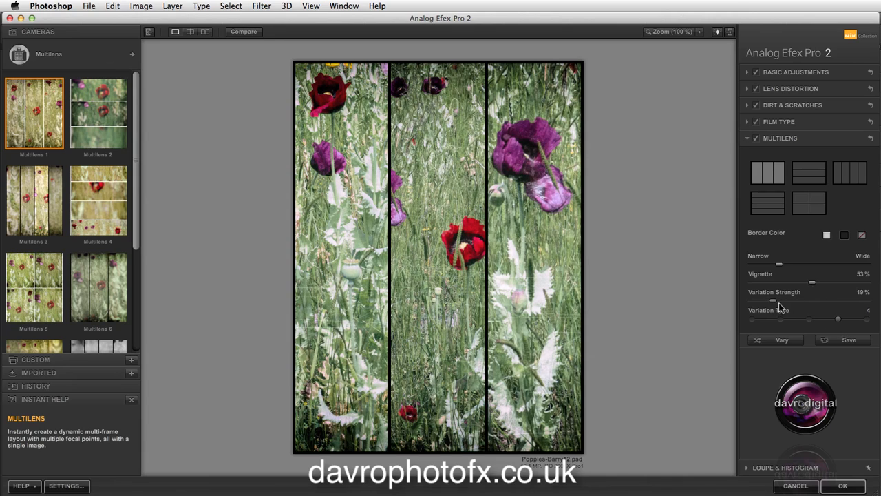
{"action": "left_click_drag", "start_coordinate": [774, 304], "coordinate": [810, 305]}
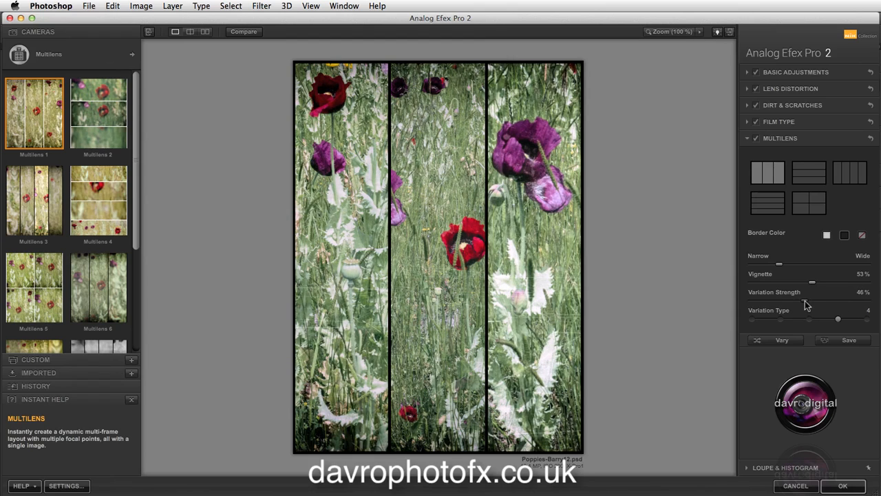
{"action": "left_click", "coordinate": [866, 320]}
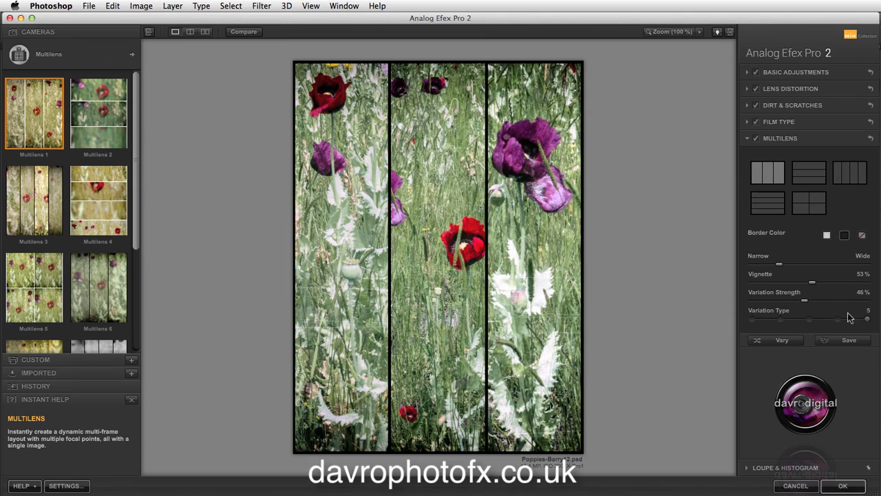
- Set the Multilens variation type to 2 and the variation strength to 47%
{"action": "mouse_move", "coordinate": [798, 301]}
{"action": "left_mouse_down"}
{"action": "mouse_move", "coordinate": [840, 301]}
{"action": "mouse_move", "coordinate": [764, 304]}
{"action": "mouse_move", "coordinate": [804, 305]}
{"action": "left_mouse_up"}
{"action": "left_click", "coordinate": [783, 321]}
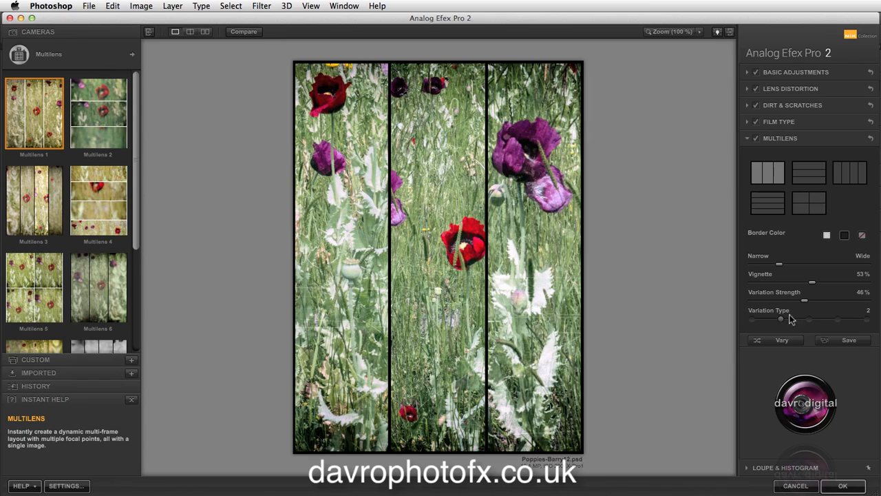
{"action": "mouse_move", "coordinate": [800, 305]}
{"action": "left_mouse_down"}
{"action": "mouse_move", "coordinate": [791, 304]}
{"action": "mouse_move", "coordinate": [808, 305]}
{"action": "left_mouse_up"}
- Scale the first strip's subimage to about 149% and move it down until its red poppy sits fully inside the strip
{"action": "mouse_move", "coordinate": [370, 276]}
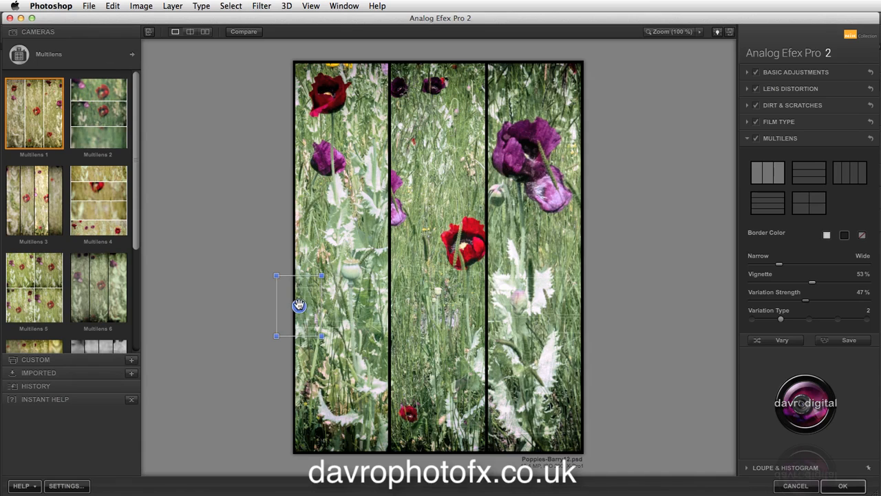
{"action": "left_click_drag", "start_coordinate": [299, 305], "coordinate": [299, 320]}
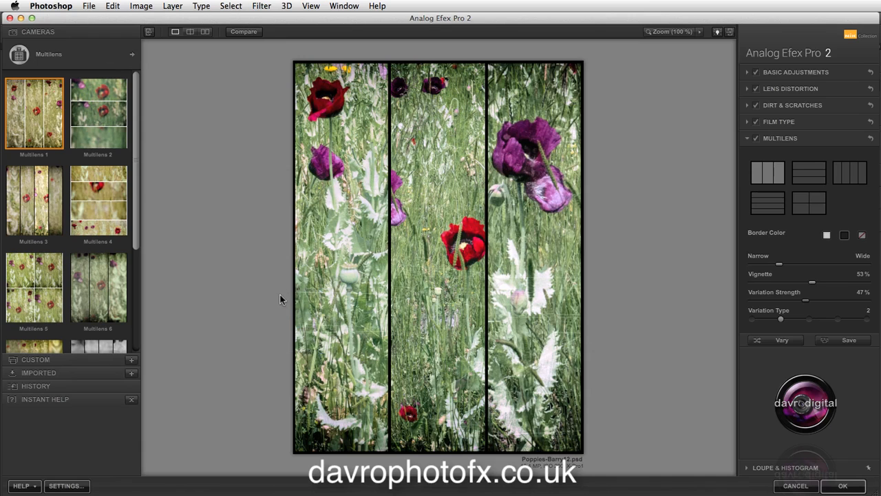
{"action": "mouse_move", "coordinate": [297, 319]}
{"action": "left_click_drag", "start_coordinate": [324, 286], "coordinate": [325, 285]}
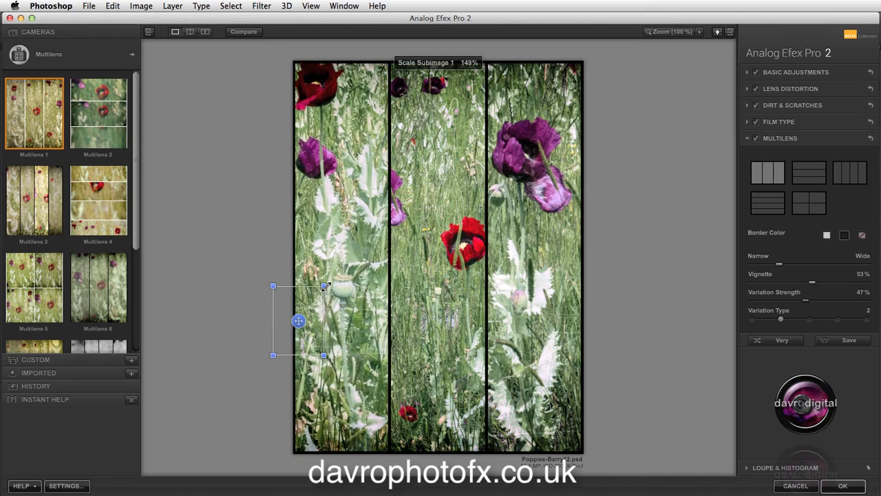
{"action": "left_click_drag", "start_coordinate": [298, 321], "coordinate": [298, 358]}
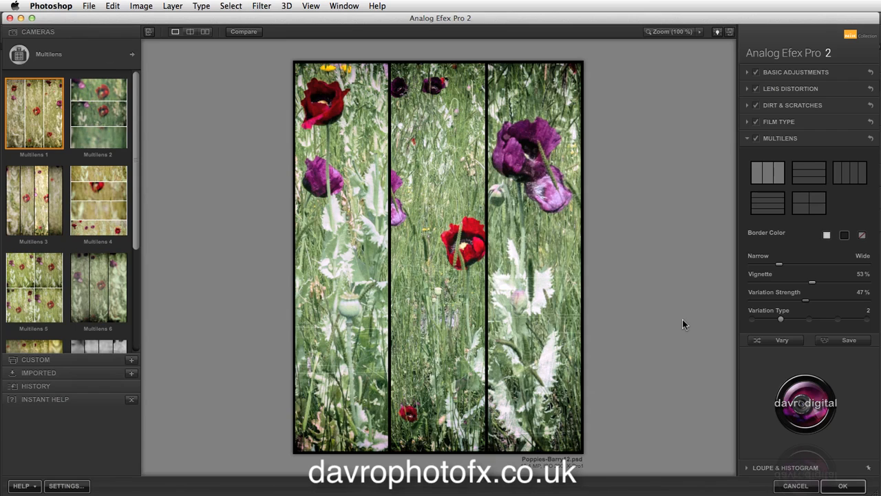
- Set the strength of the selected scratches texture in Dirt & Scratches to 60%
{"action": "left_click", "coordinate": [827, 106]}
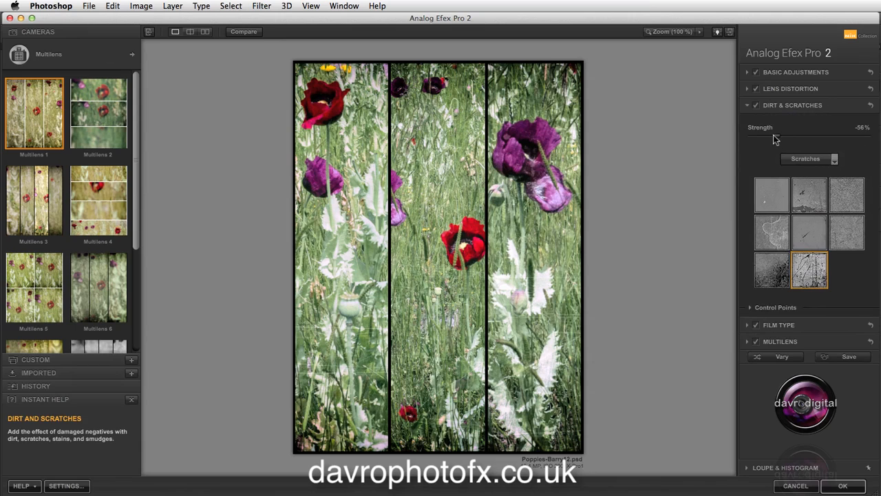
{"action": "left_click_drag", "start_coordinate": [775, 140], "coordinate": [835, 143]}
{"action": "mouse_move", "coordinate": [846, 143]}
{"action": "left_mouse_down"}
{"action": "mouse_move", "coordinate": [834, 144]}
{"action": "mouse_move", "coordinate": [842, 143]}
{"action": "left_mouse_up"}
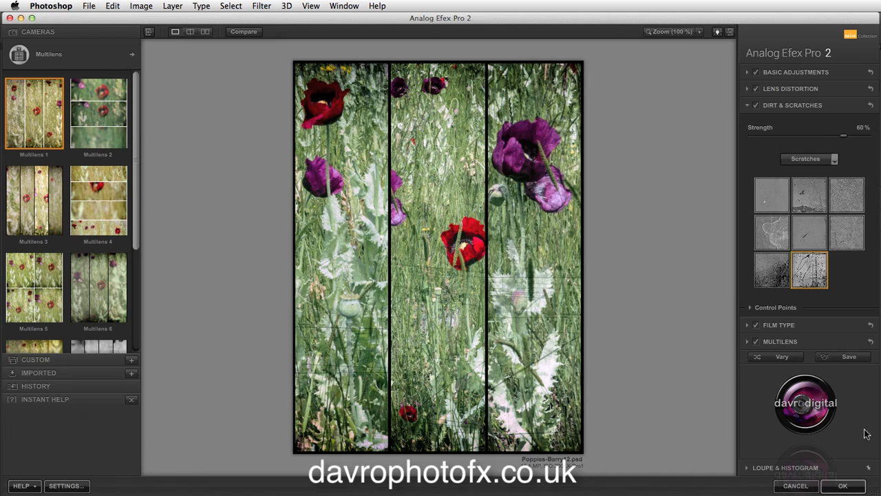
- Apply the filter to the photo, and hide and show the smart filters to compare it with the original
{"action": "left_click", "coordinate": [852, 486]}
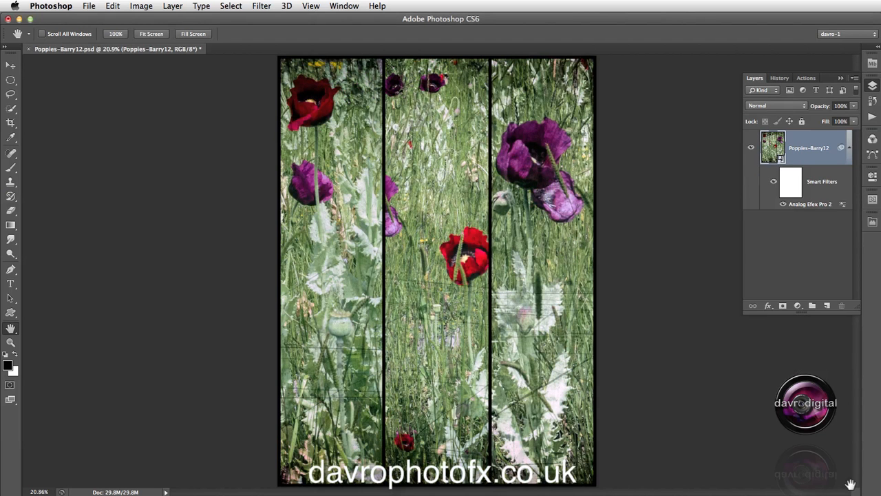
{"action": "left_click", "coordinate": [773, 182]}
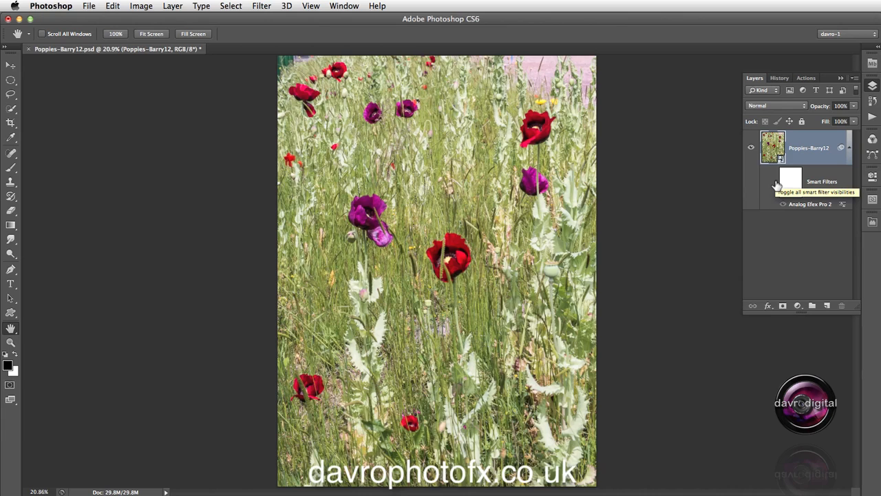
{"action": "left_click", "coordinate": [774, 184]}
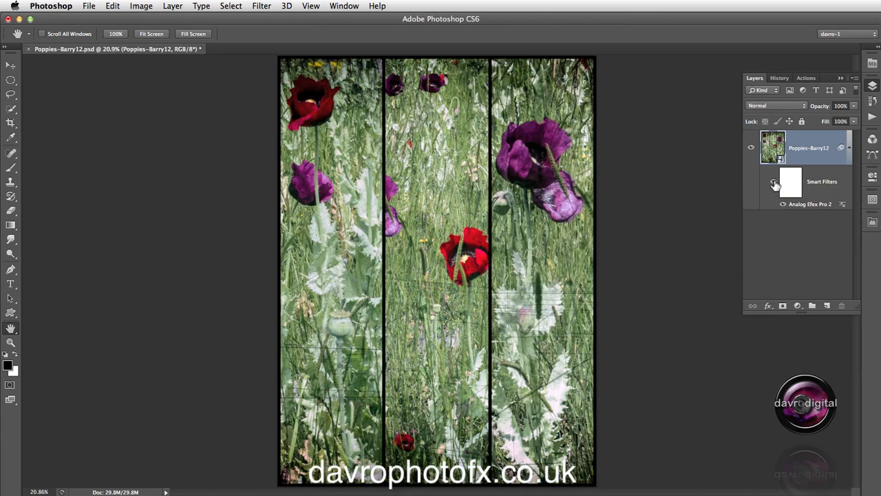
- Reopen the Analog Efex Pro 2 smart filter for editing, remove the Multilens border, and apply the change
{"action": "double_click", "coordinate": [818, 204]}
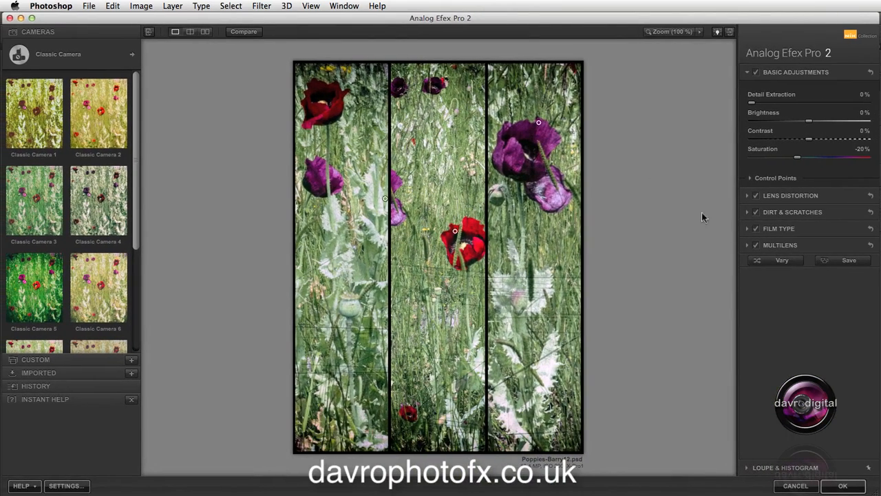
{"action": "left_click", "coordinate": [780, 245]}
{"action": "left_click", "coordinate": [860, 235]}
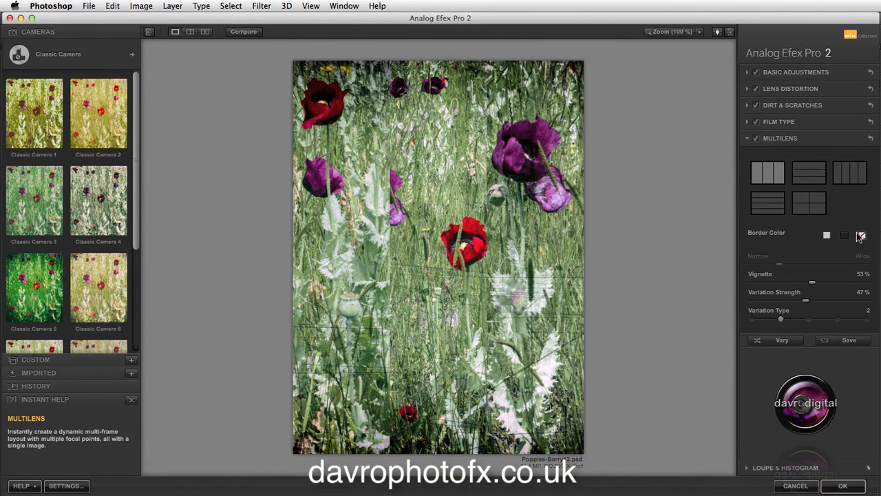
{"action": "left_click", "coordinate": [843, 485]}
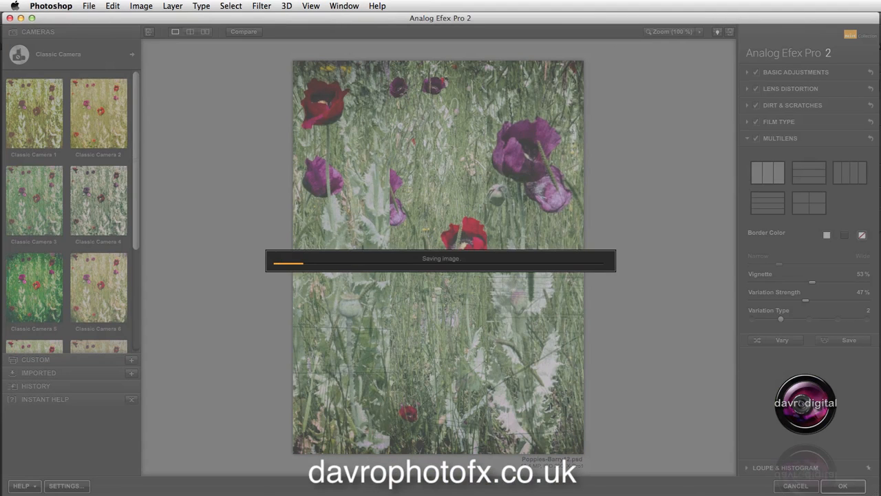